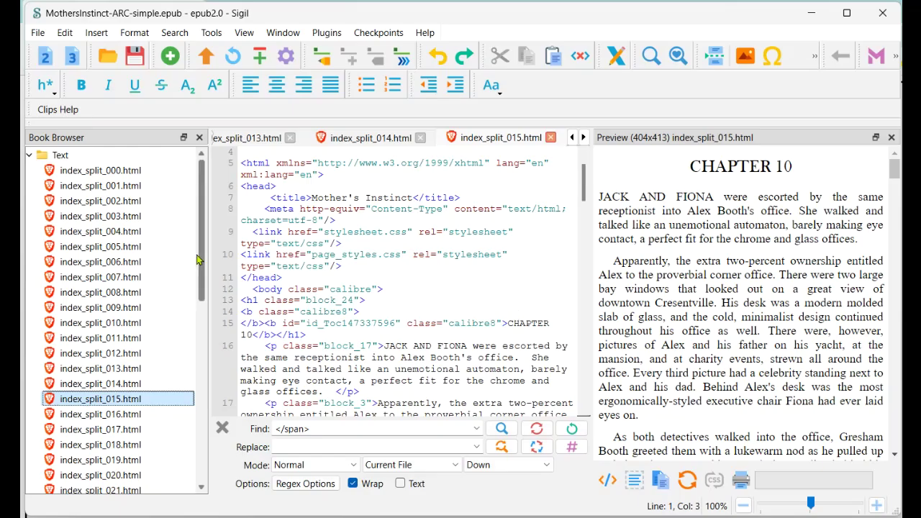
# Look through index_split_000.html, index_split_001.html and index_split_006.html, ending at the opening body tag of Chapter 1
pyautogui.doubleClick(113, 173)
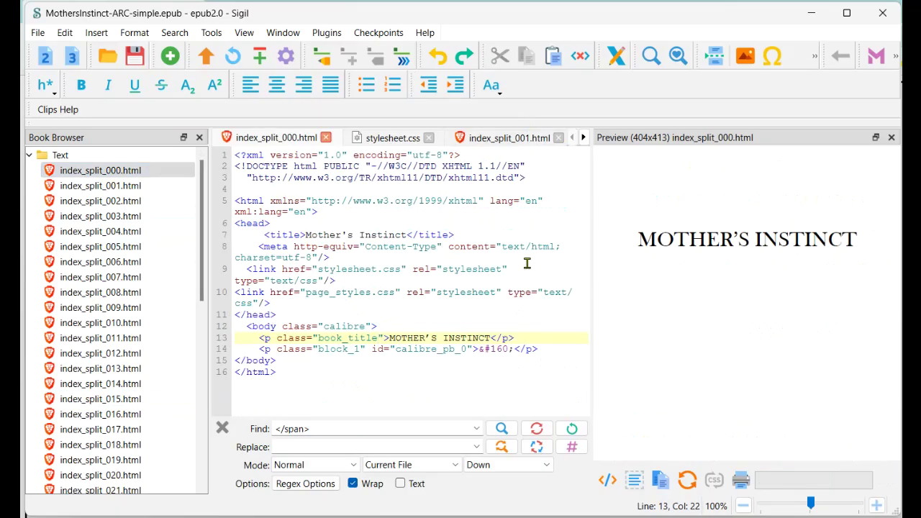
pyautogui.doubleClick(149, 187)
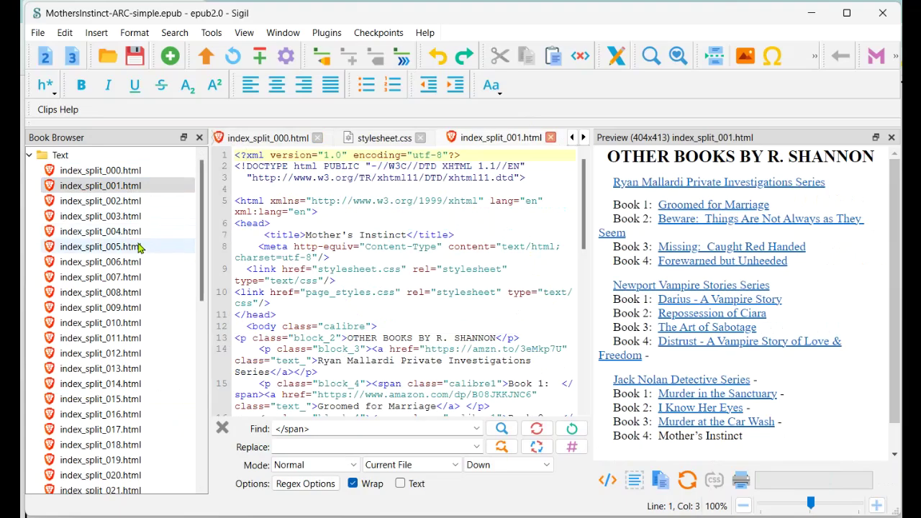
pyautogui.doubleClick(139, 248)
pyautogui.doubleClick(121, 262)
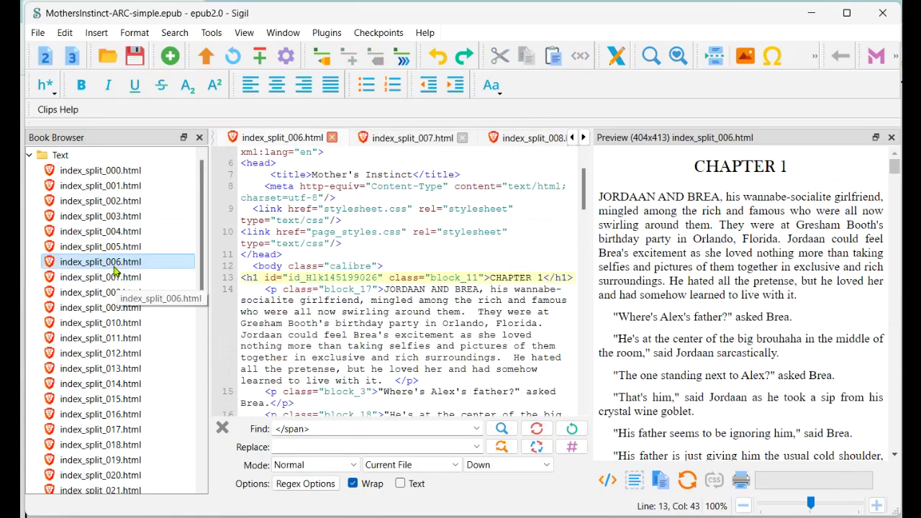
pyautogui.click(392, 257)
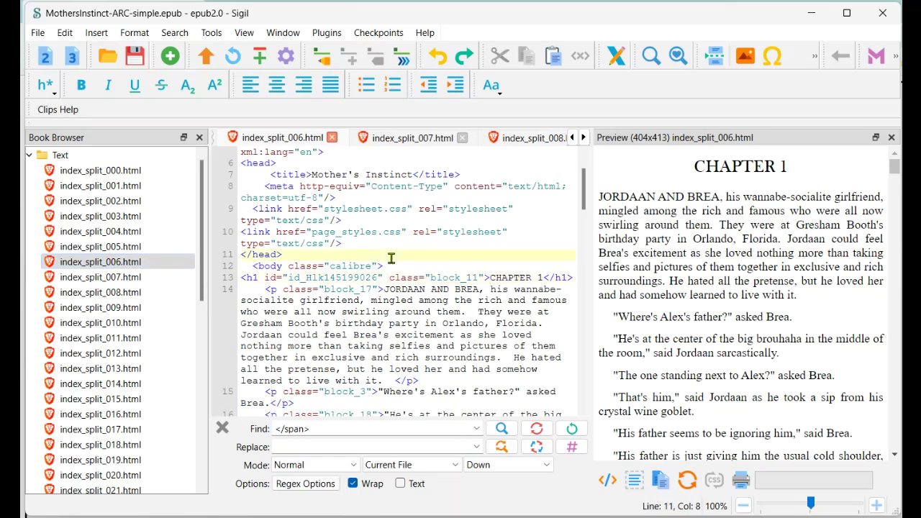
pyautogui.click(389, 268)
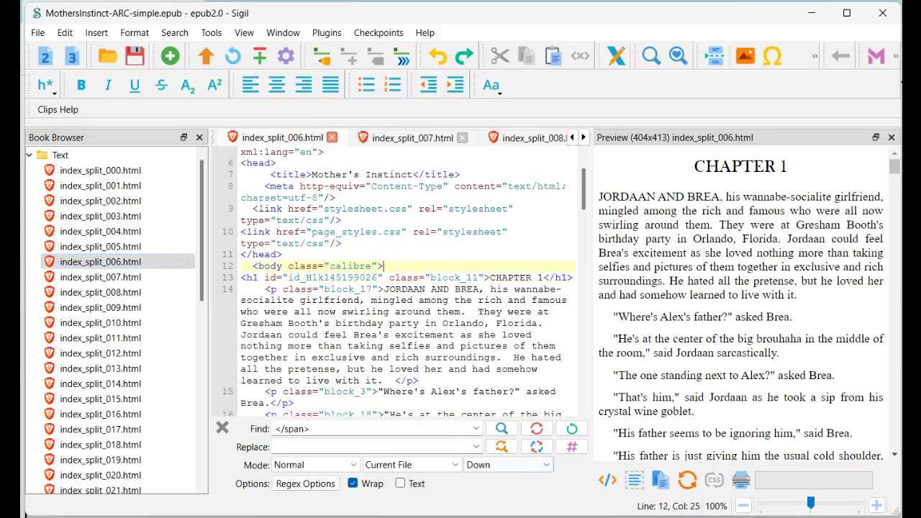
# Switch to the Notepad file Info - ePub and Sigil.txt and read through its notes and CSS to the chapter graphic HTML
pyautogui.moveTo(475, 513)
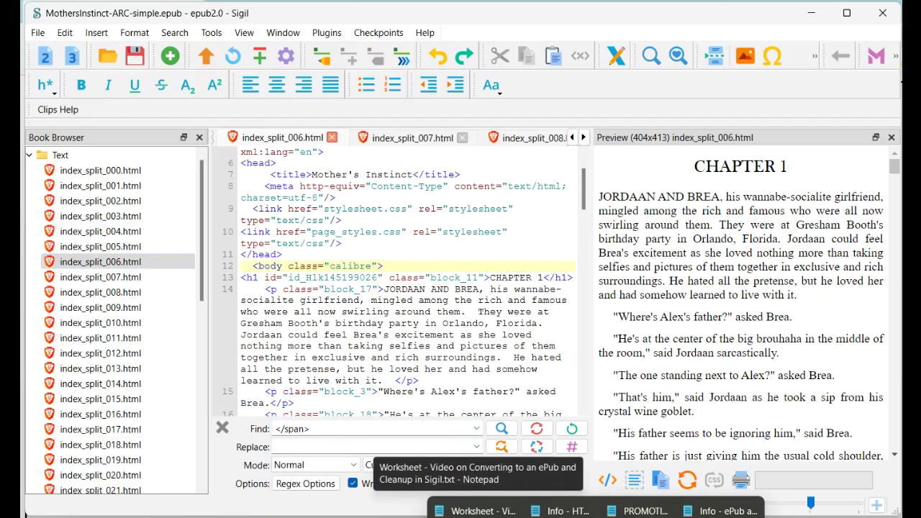
pyautogui.click(720, 511)
pyautogui.scroll(3, 593, 281)
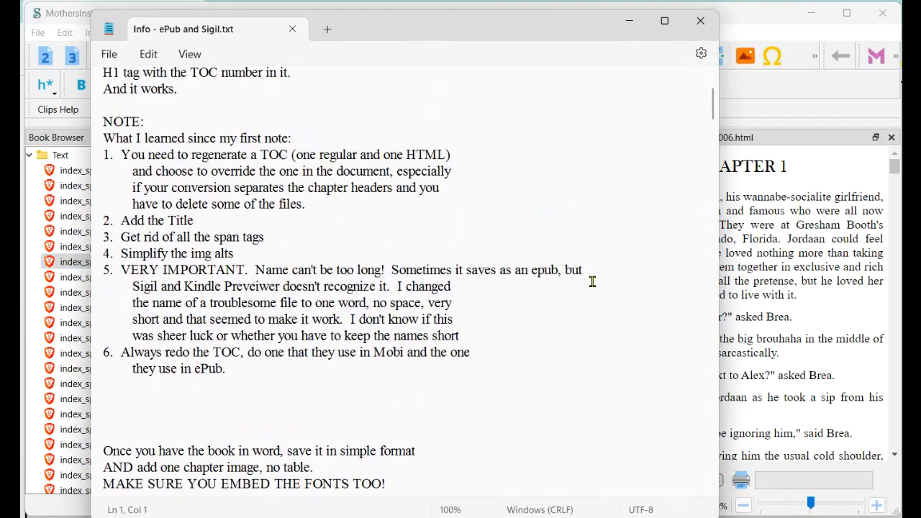
pyautogui.scroll(1, 592, 282)
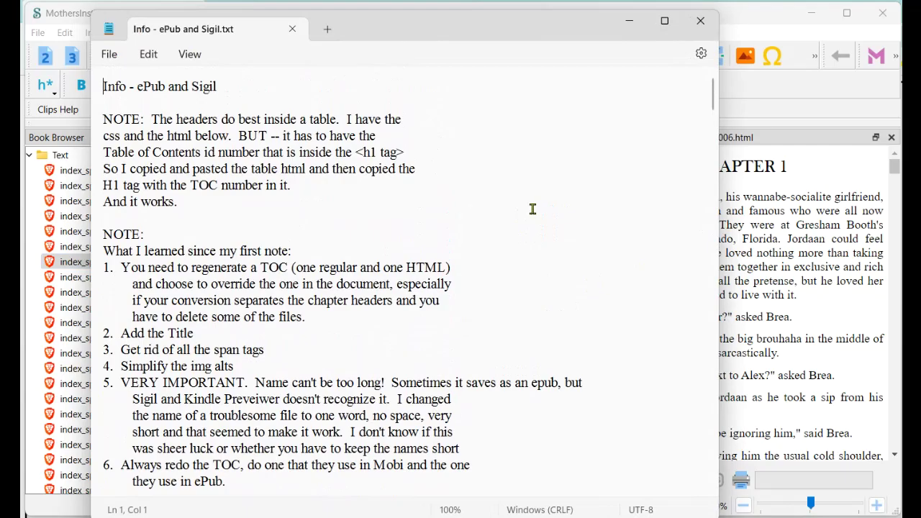
pyautogui.scroll(-1, 535, 208)
pyautogui.scroll(-5, 534, 209)
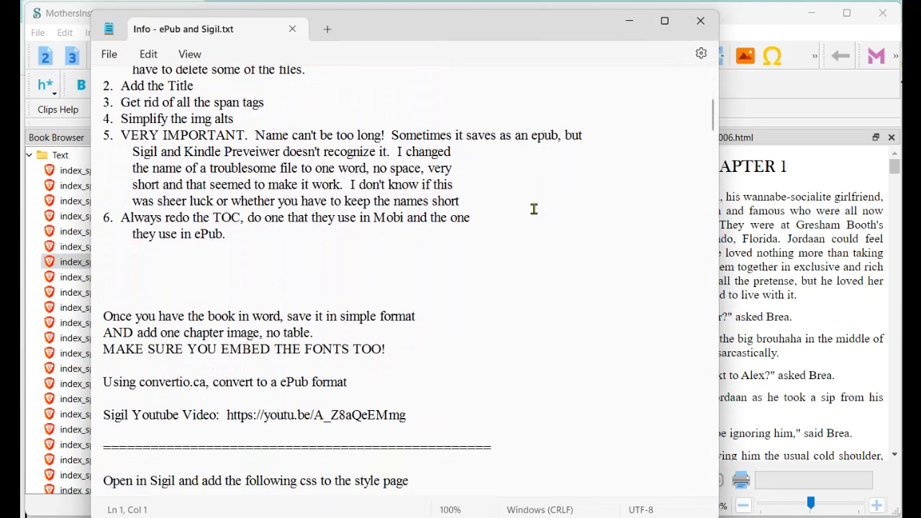
pyautogui.scroll(-6, 534, 209)
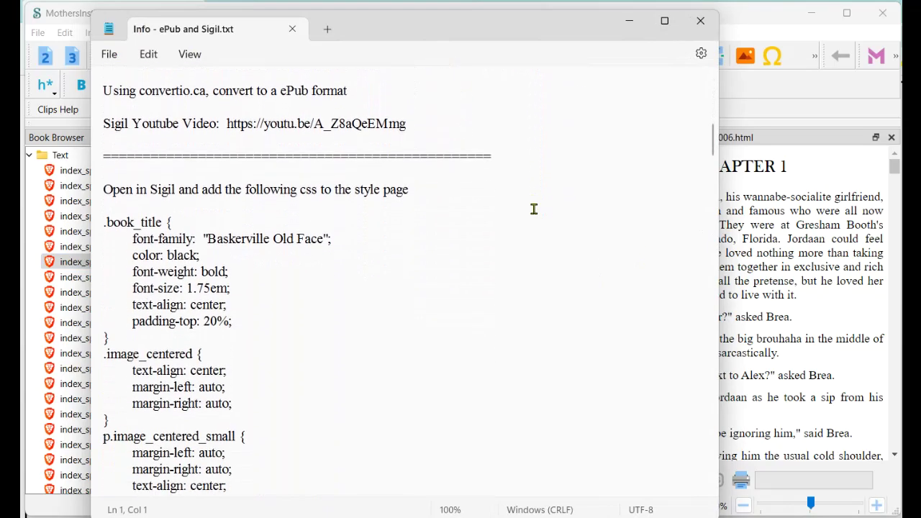
pyautogui.scroll(-13, 534, 209)
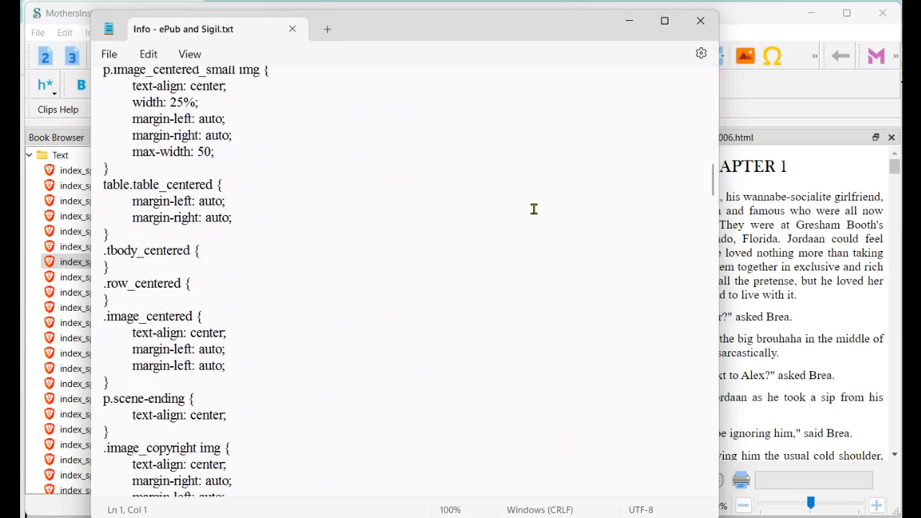
pyautogui.scroll(-10, 534, 209)
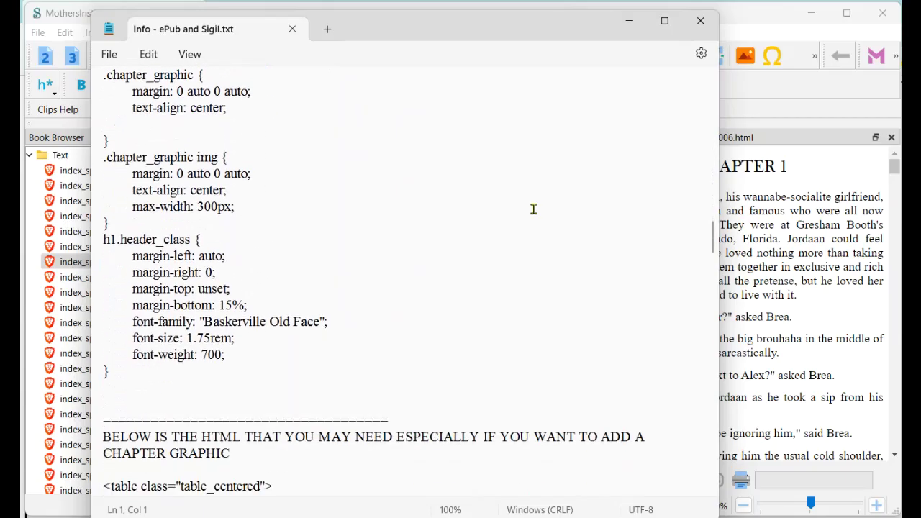
pyautogui.scroll(-4, 535, 208)
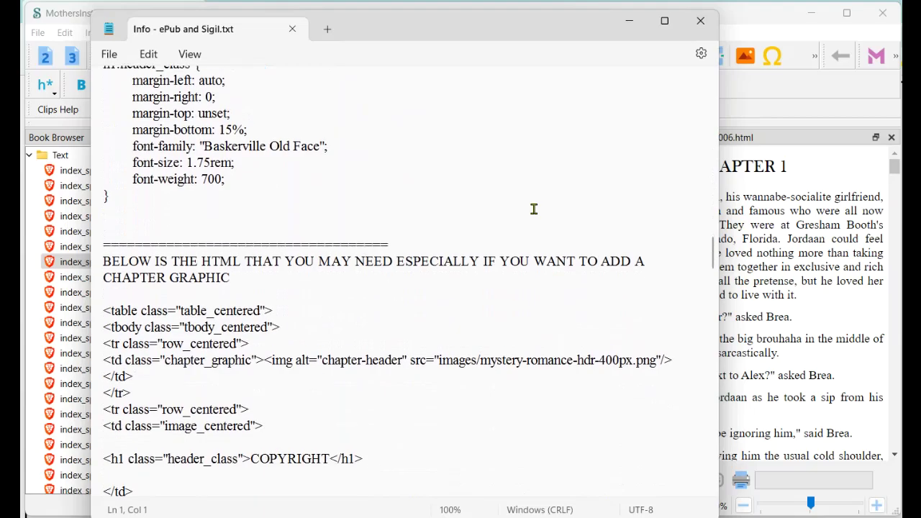
pyautogui.scroll(-2, 534, 209)
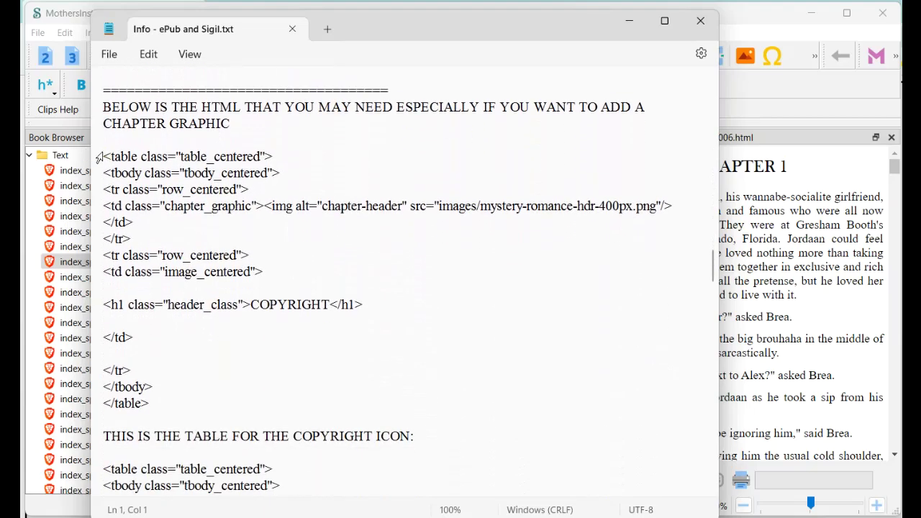
# Examine the chapter graphic table code, including its image cell, image path and h1 line, and return to Sigil
pyautogui.moveTo(100, 160); pyautogui.dragTo(187, 403)
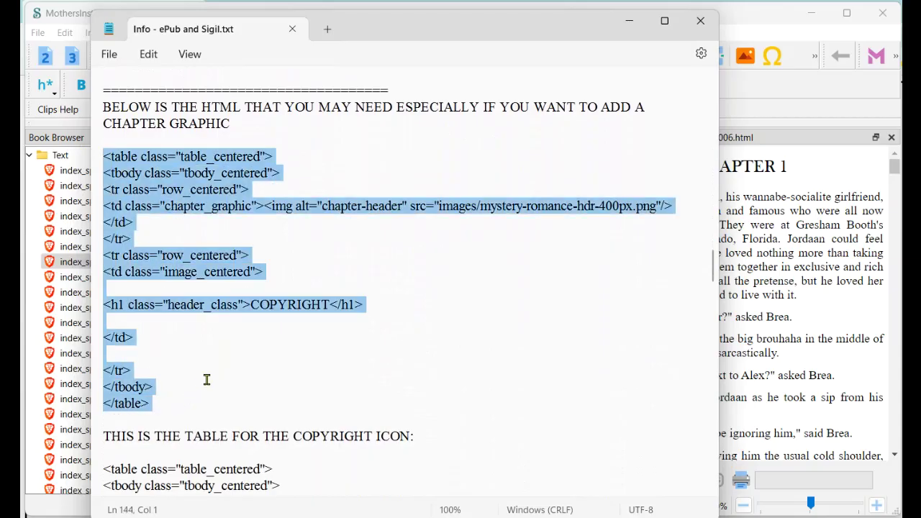
pyautogui.click(495, 298)
pyautogui.moveTo(98, 208); pyautogui.dragTo(134, 223)
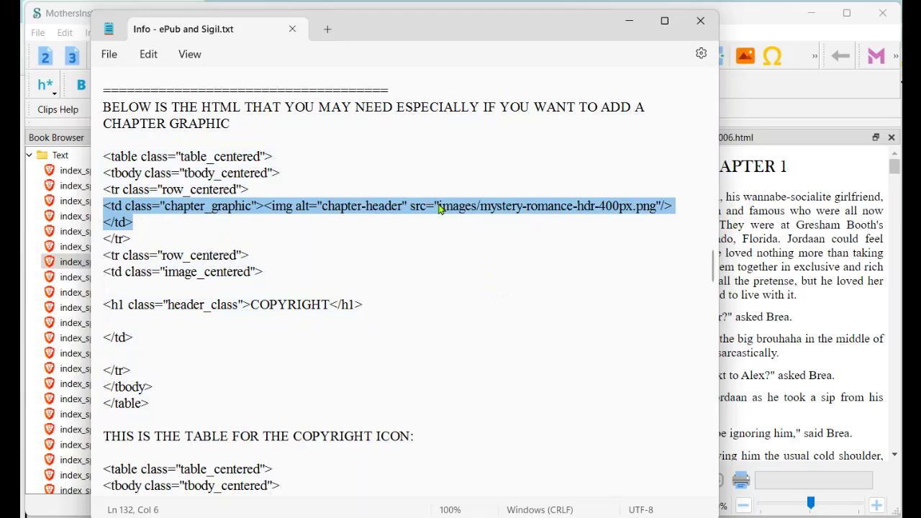
pyautogui.click(450, 223)
pyautogui.moveTo(438, 207); pyautogui.dragTo(656, 207)
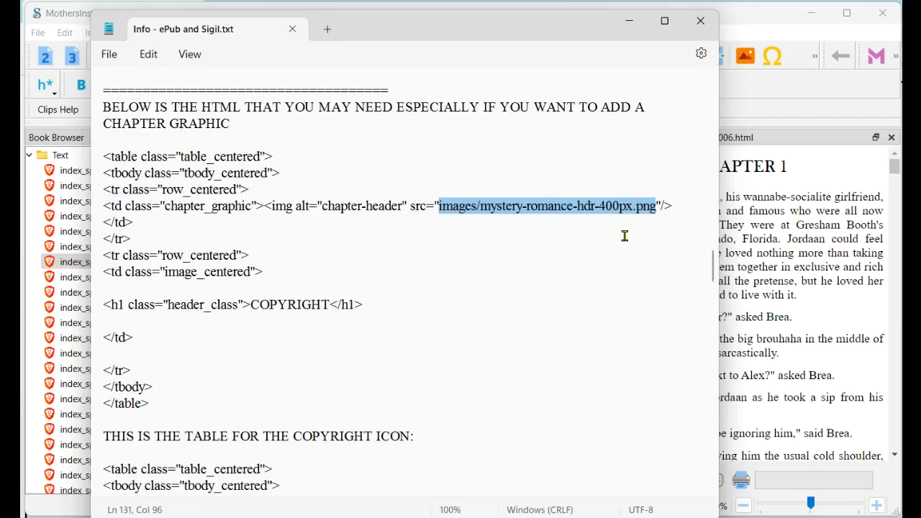
pyautogui.click(101, 304)
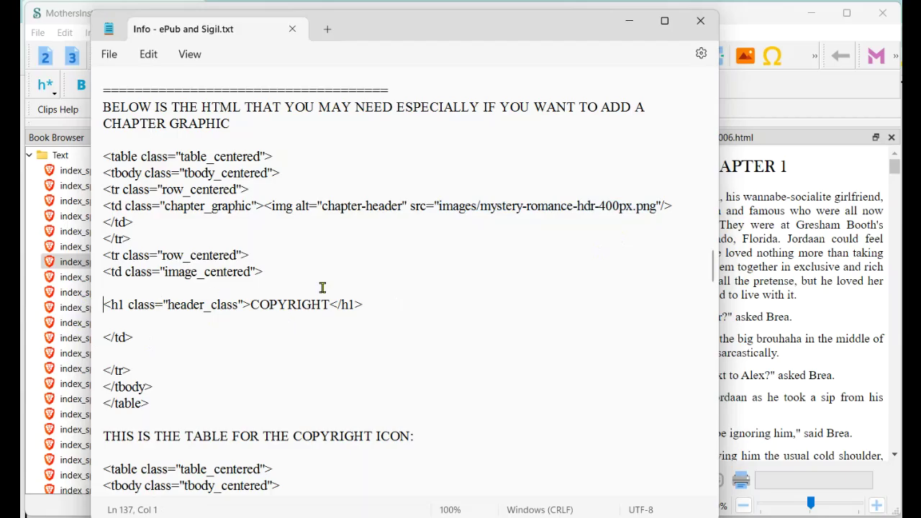
pyautogui.keyDown('shift'); pyautogui.click(375, 302); pyautogui.keyUp('shift')
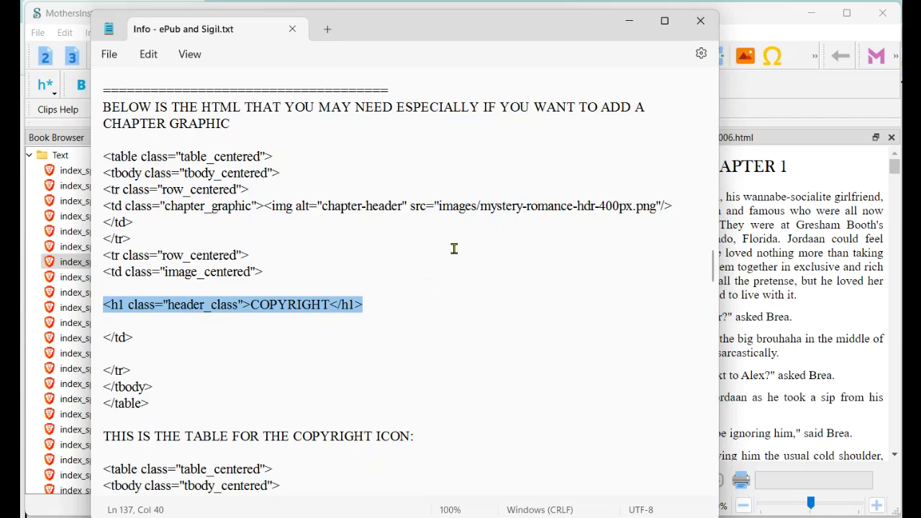
pyautogui.click(333, 341)
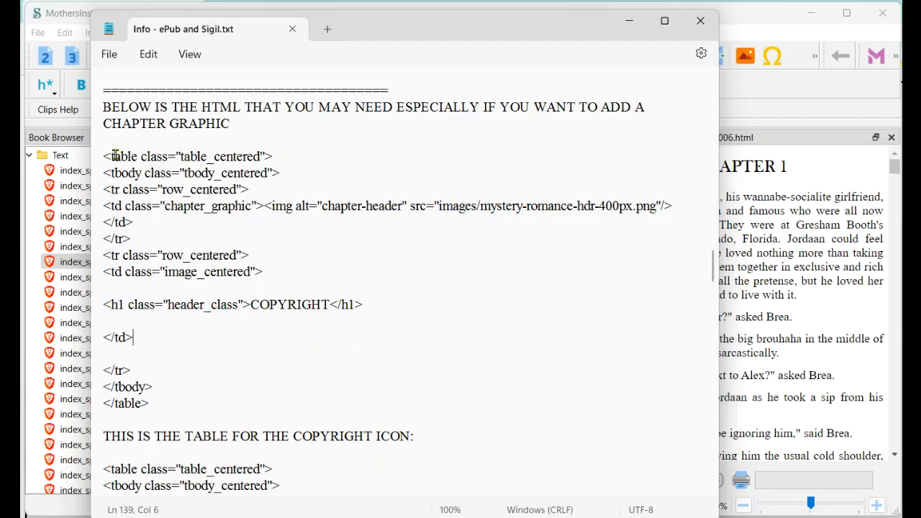
pyautogui.moveTo(103, 157); pyautogui.dragTo(156, 407)
pyautogui.click(265, 379)
pyautogui.doubleClick(244, 255)
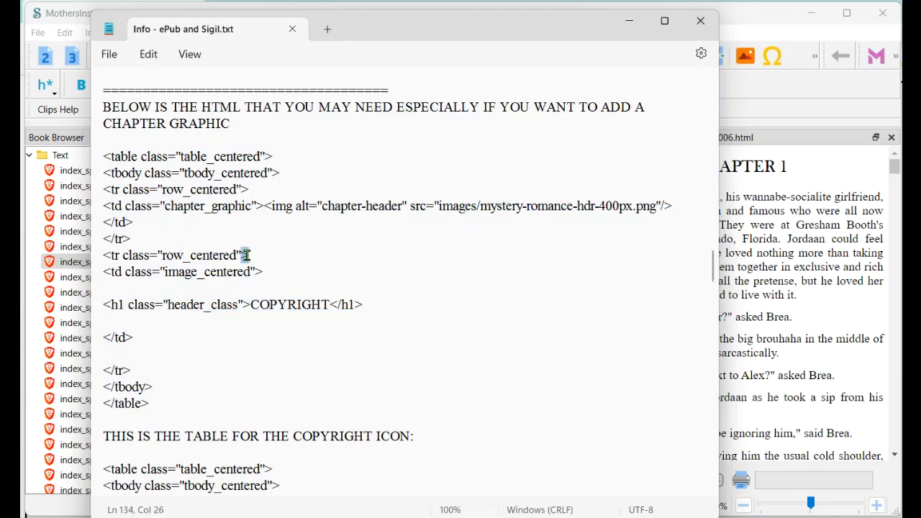
pyautogui.click(325, 259)
pyautogui.click(629, 21)
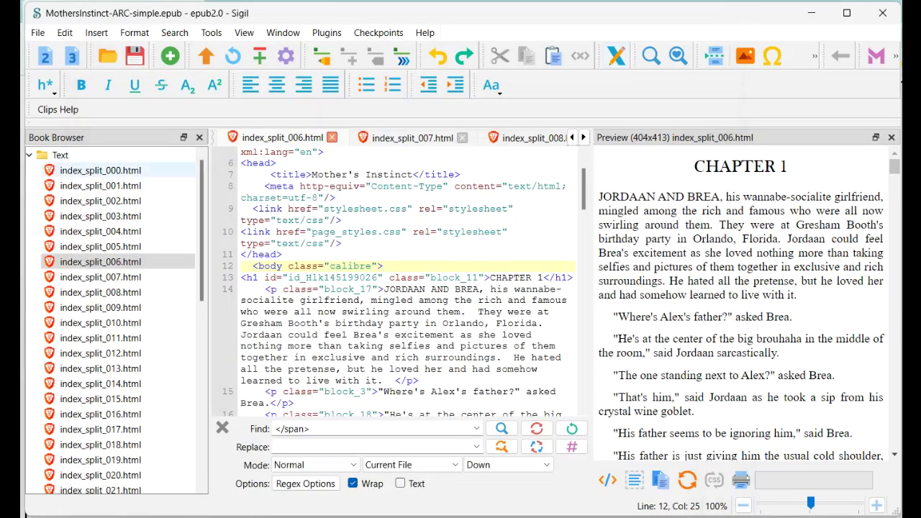
pyautogui.click(37, 32)
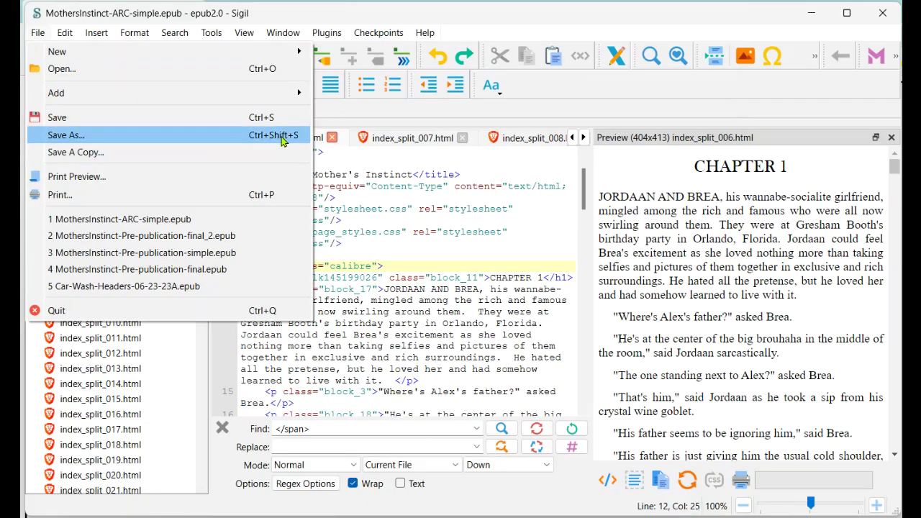
pyautogui.click(684, 87)
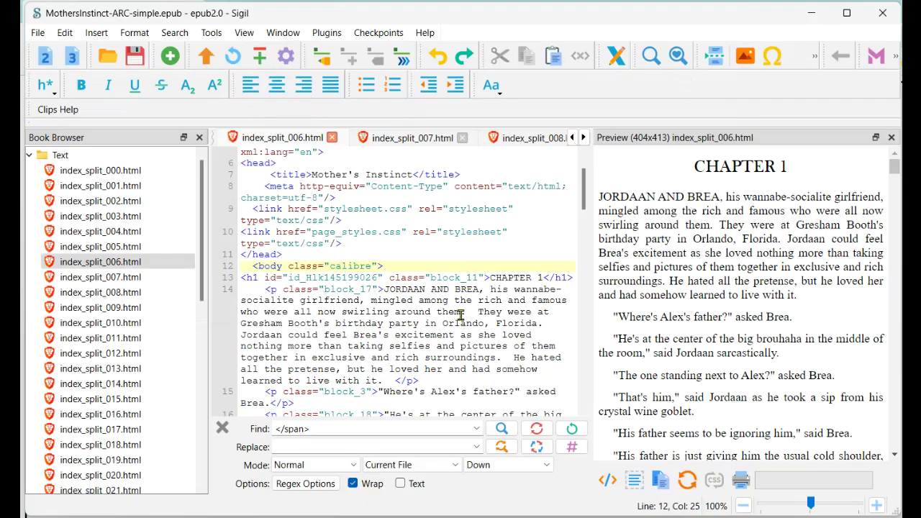
# Open index_split_010.html and examine the h1 heading code of Chapter 5
pyautogui.doubleClick(115, 322)
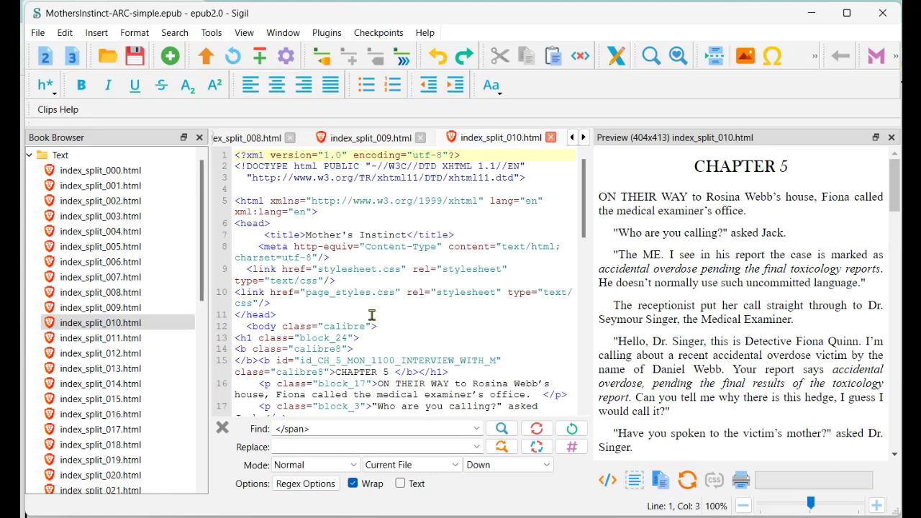
pyautogui.scroll(-1, 477, 325)
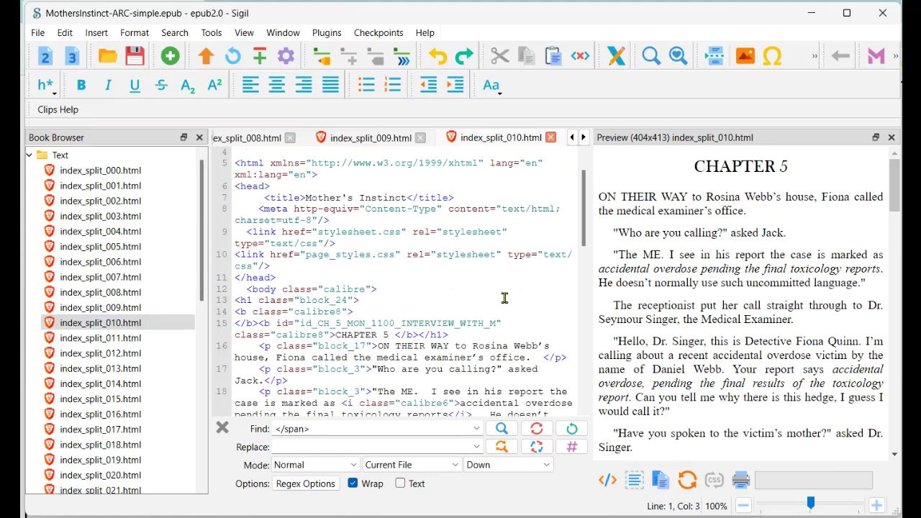
pyautogui.scroll(-1, 494, 360)
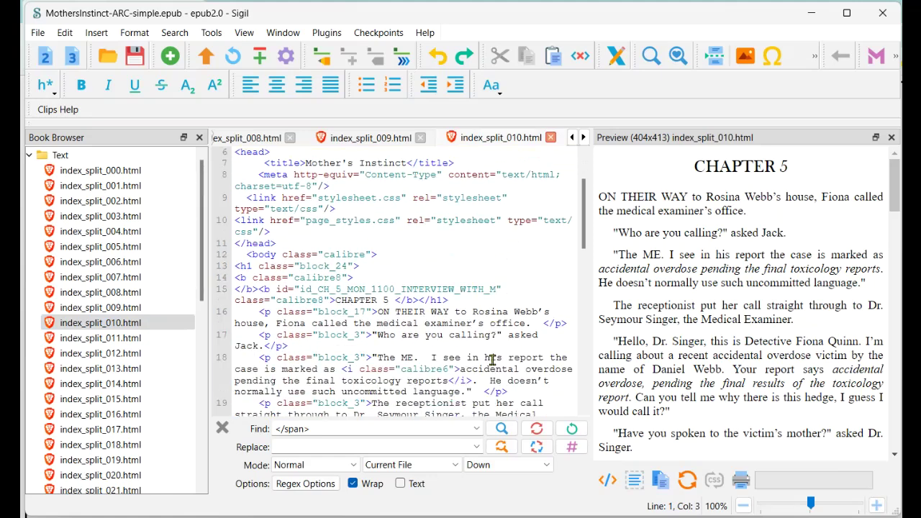
pyautogui.click(446, 299)
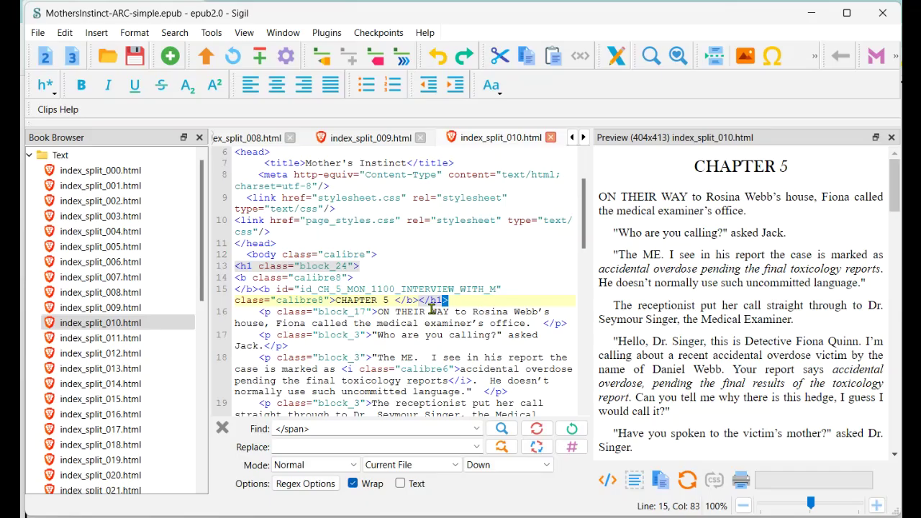
pyautogui.click(207, 284)
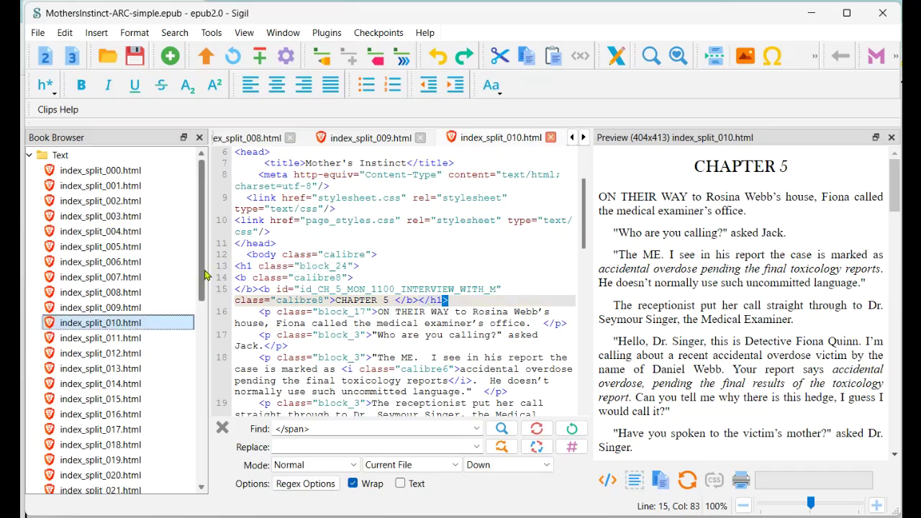
# In index_split_006.html, insert eight blank lines between the opening body tag and the Chapter 1 heading
pyautogui.click(104, 265)
pyautogui.doubleClick(104, 266)
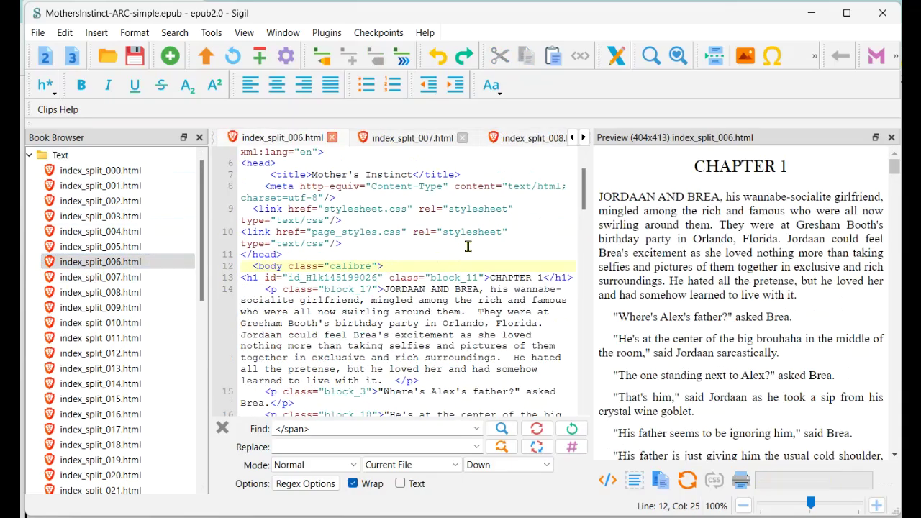
pyautogui.press('Return')
pyautogui.press('Return')
pyautogui.press('Return')
pyautogui.press('Return')
pyautogui.press('Return')
pyautogui.press('Return')
pyautogui.press('Return')
pyautogui.press('Return')
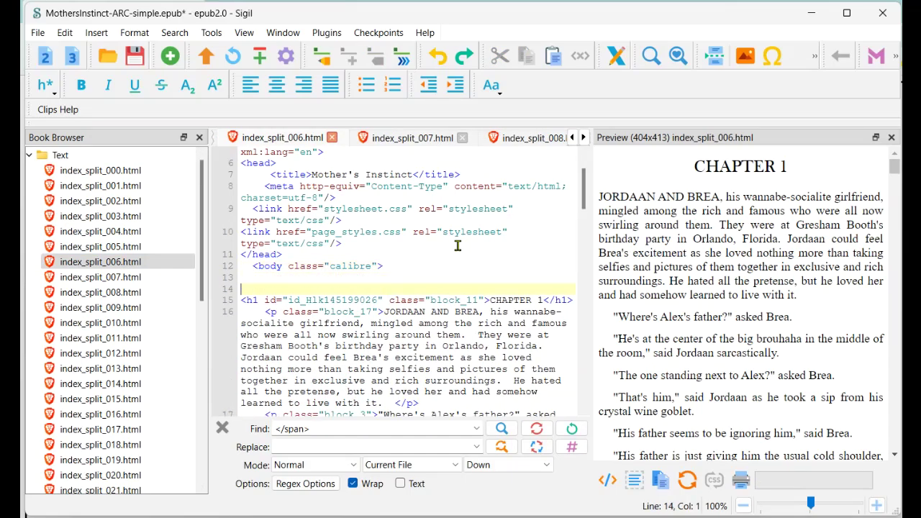
# Add one more blank line directly below the opening body tag of Chapter 1 and place the cursor on it
pyautogui.click(428, 264)
pyautogui.moveTo(245, 266); pyautogui.dragTo(407, 267)
pyautogui.click(437, 263)
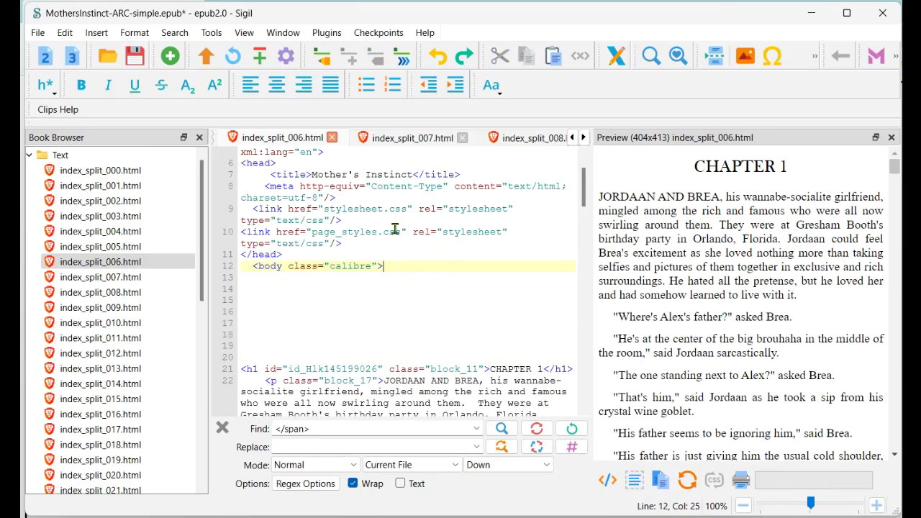
pyautogui.moveTo(249, 266); pyautogui.dragTo(401, 262)
pyautogui.click(402, 263)
pyautogui.press('Return')
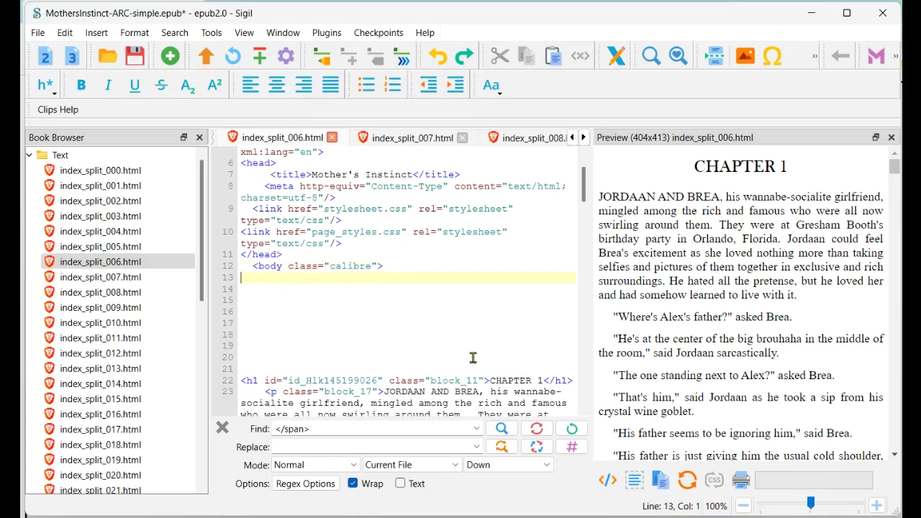
# Copy the whole chapter graphic table code from Info - ePub and Sigil.txt and paste it below the body tag in index_split_006.html
pyautogui.moveTo(461, 511)
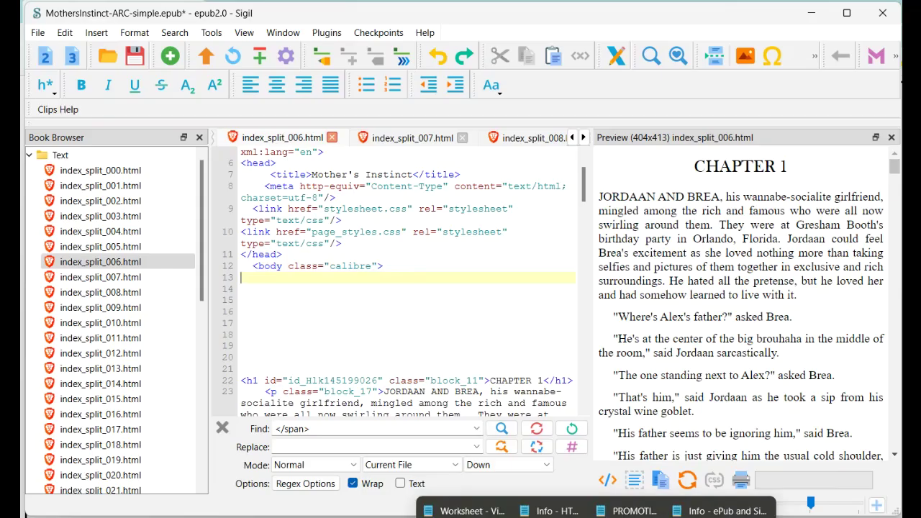
pyautogui.click(720, 511)
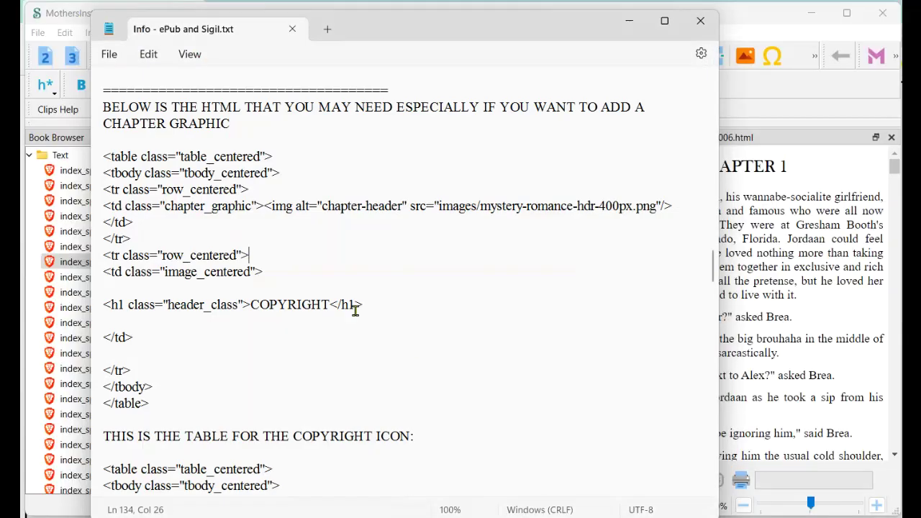
pyautogui.moveTo(99, 158); pyautogui.dragTo(169, 394)
pyautogui.hotkey('ctrl', 'c')
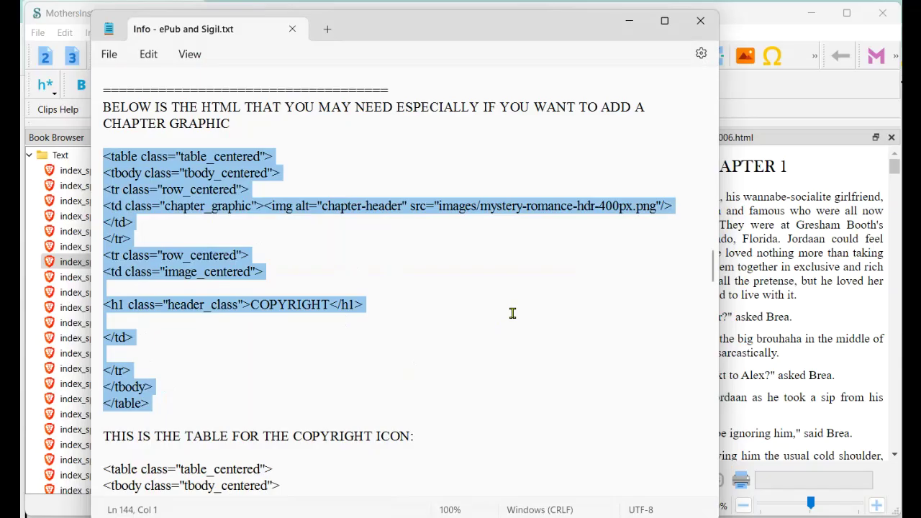
pyautogui.click(632, 20)
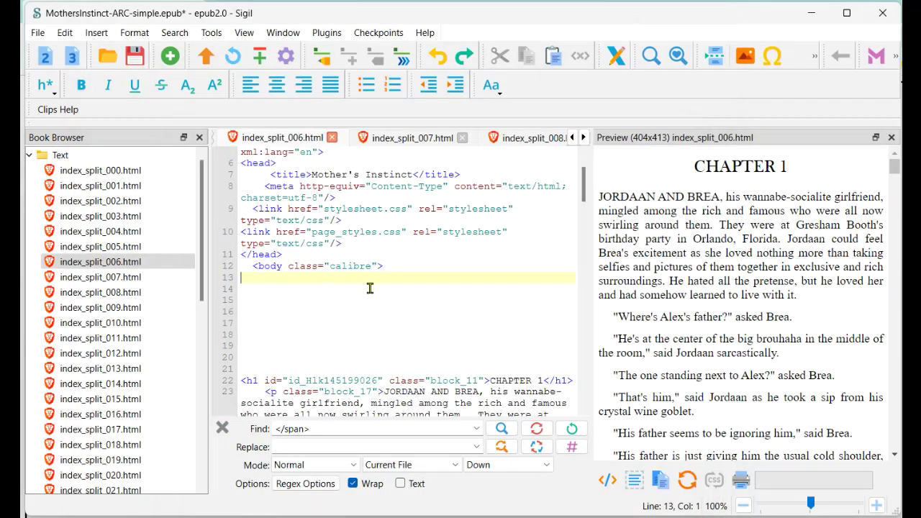
pyautogui.hotkey('ctrl', 'v')
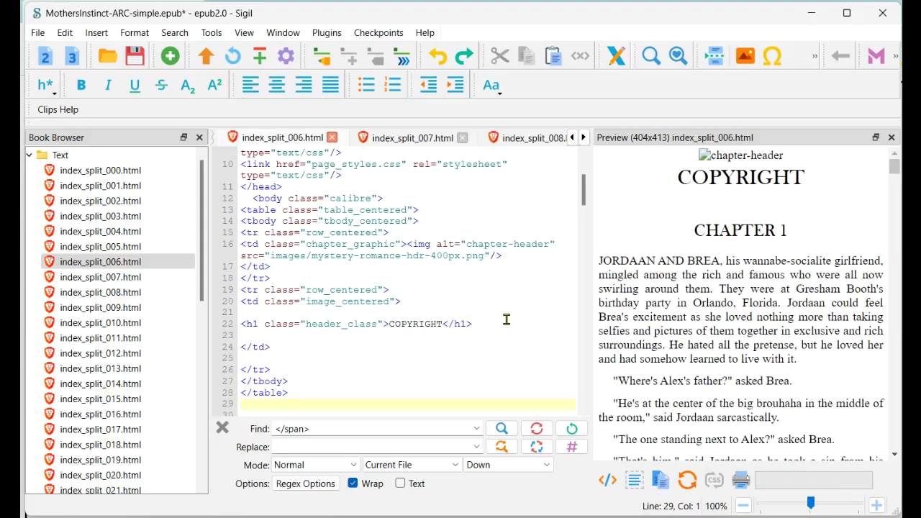
# Replace the pasted chapter-header image tag in the chapter_graphic cell by inserting the image file mystery-romance-hdr-400px.png from Writing-Pictures
pyautogui.scroll(3, 467, 318)
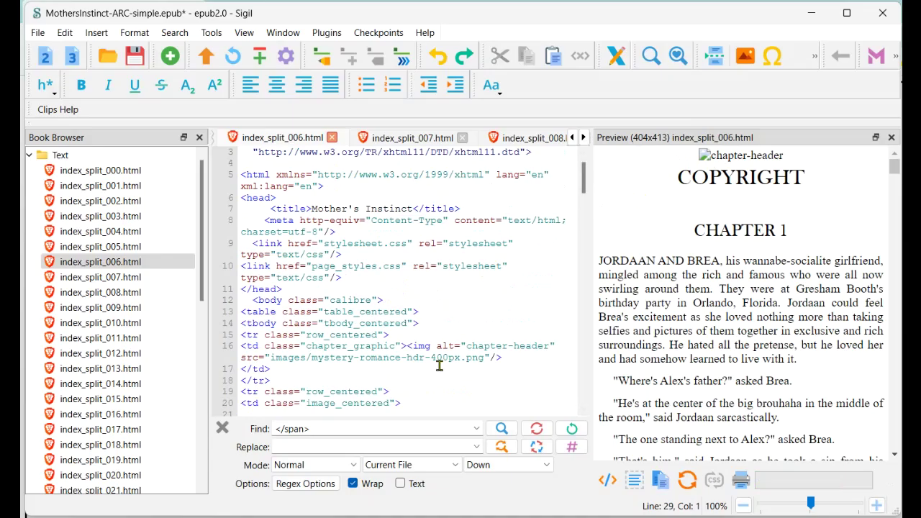
pyautogui.moveTo(408, 348); pyautogui.dragTo(517, 358)
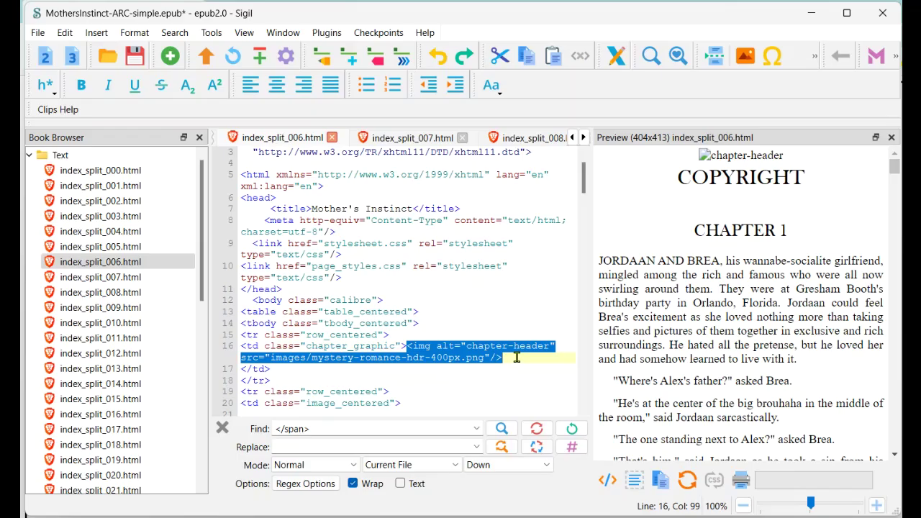
pyautogui.click(513, 312)
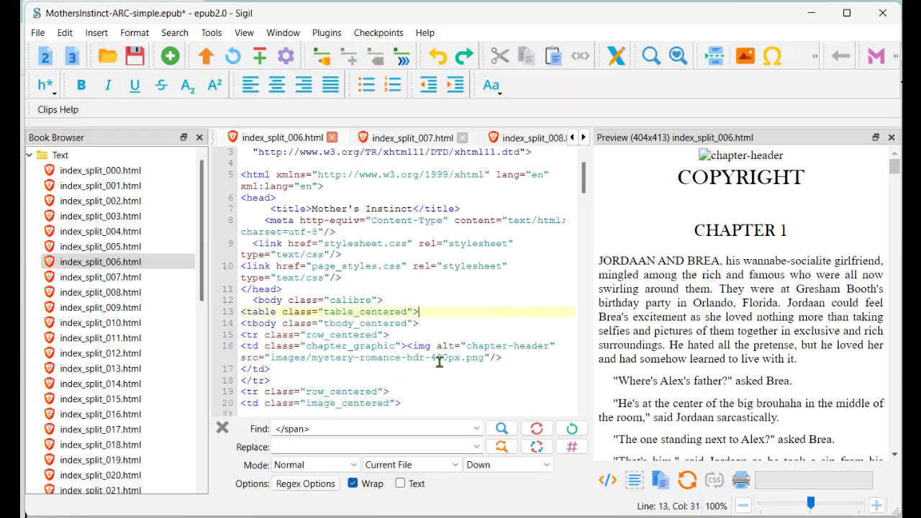
pyautogui.click(408, 346)
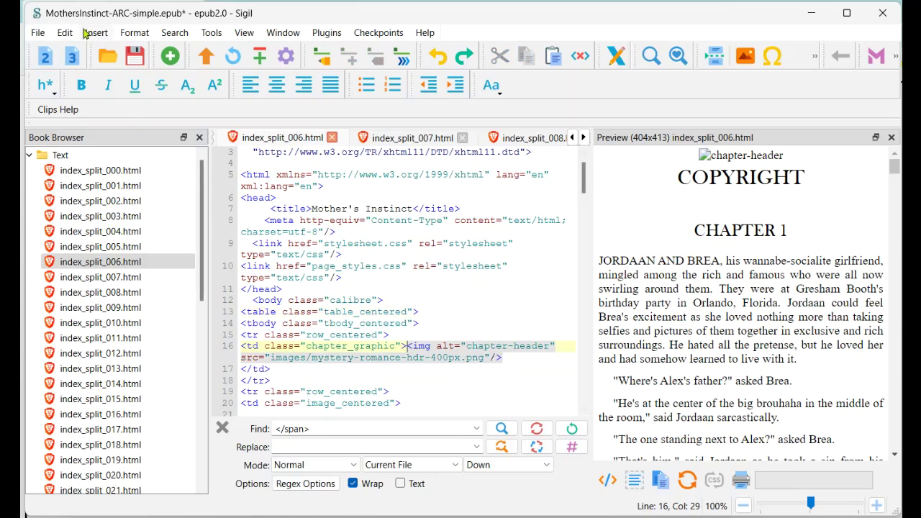
pyautogui.click(96, 34)
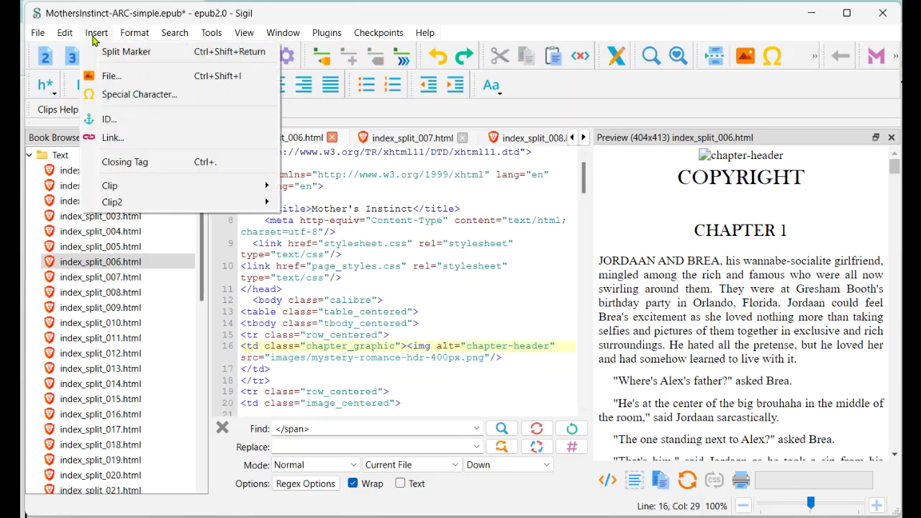
pyautogui.click(108, 75)
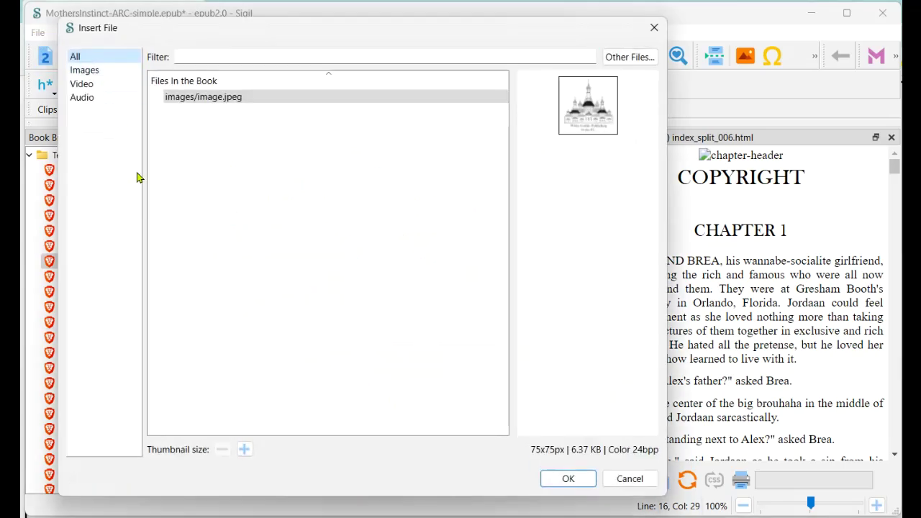
pyautogui.click(83, 74)
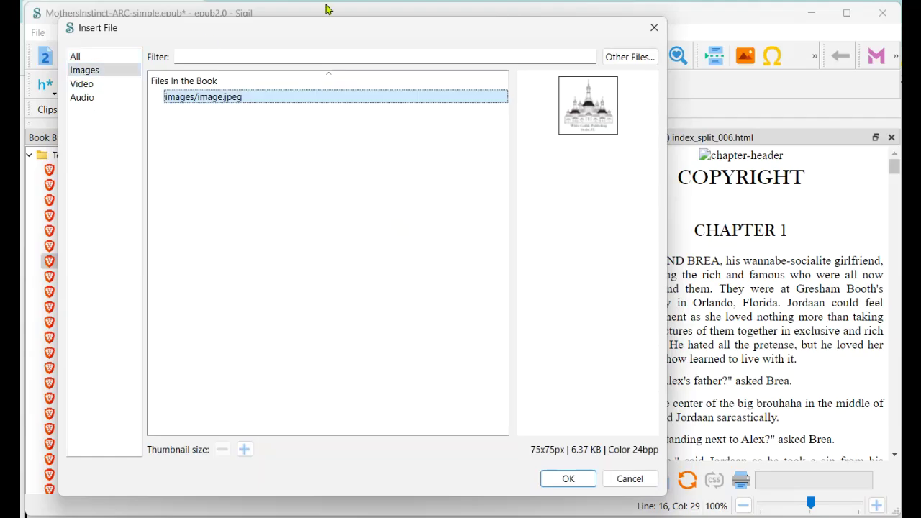
pyautogui.click(630, 57)
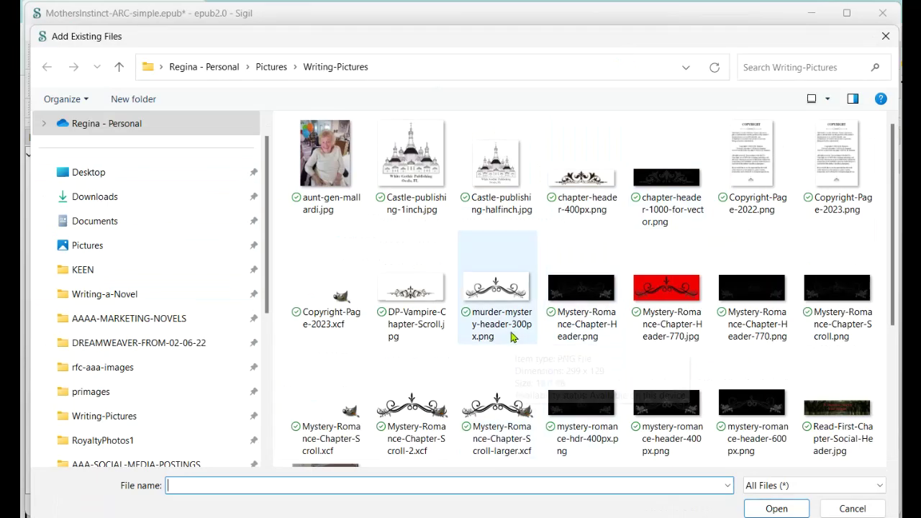
pyautogui.click(587, 418)
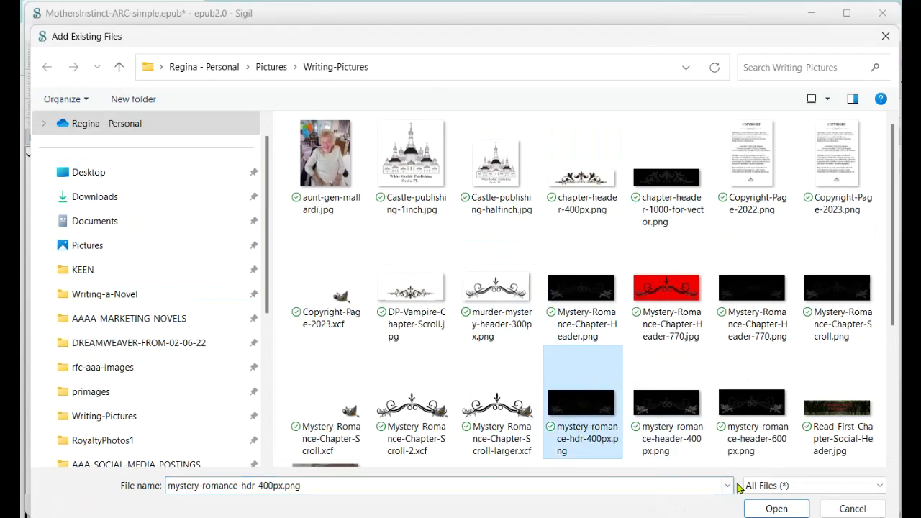
pyautogui.click(776, 509)
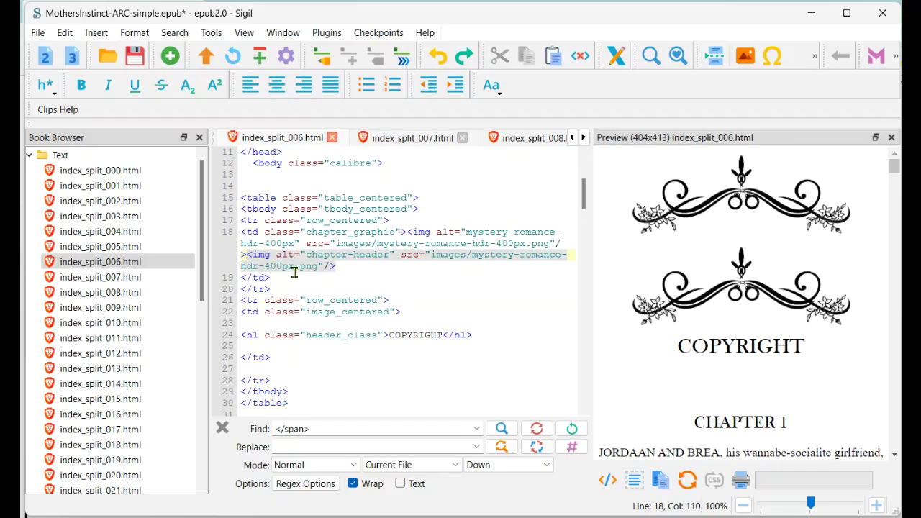
pyautogui.keyDown('shift'); pyautogui.click(358, 274); pyautogui.keyUp('shift')
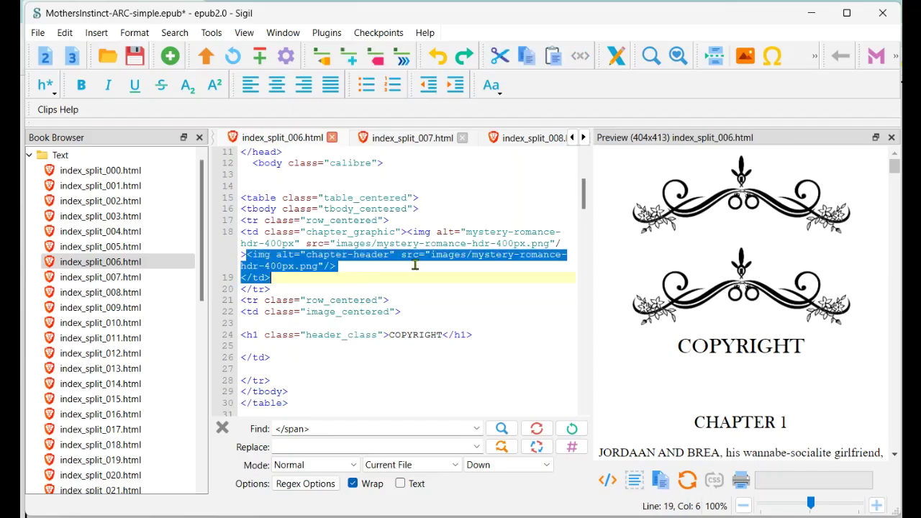
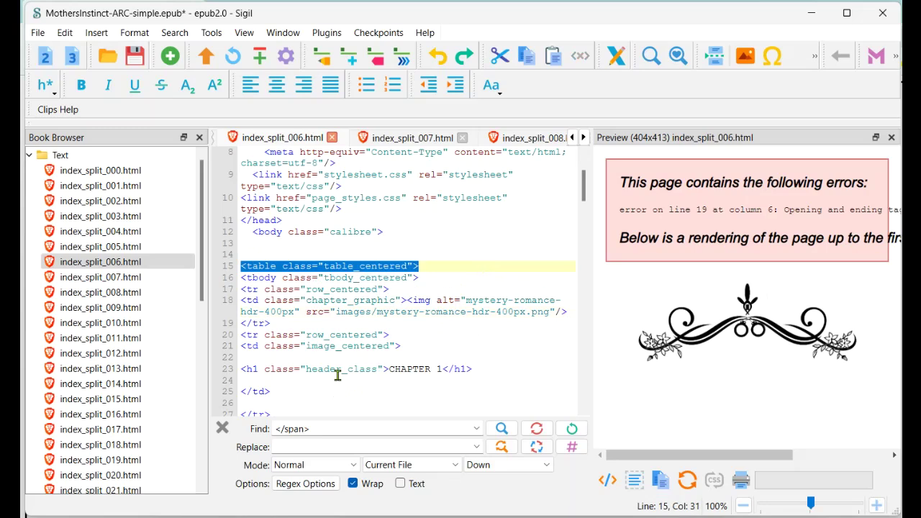
# In Info - ePub and Sigil.txt, examine the opening and closing table, tbody, tr and td tags of the chapter graphic code, and return to Sigil
pyautogui.moveTo(597, 517)
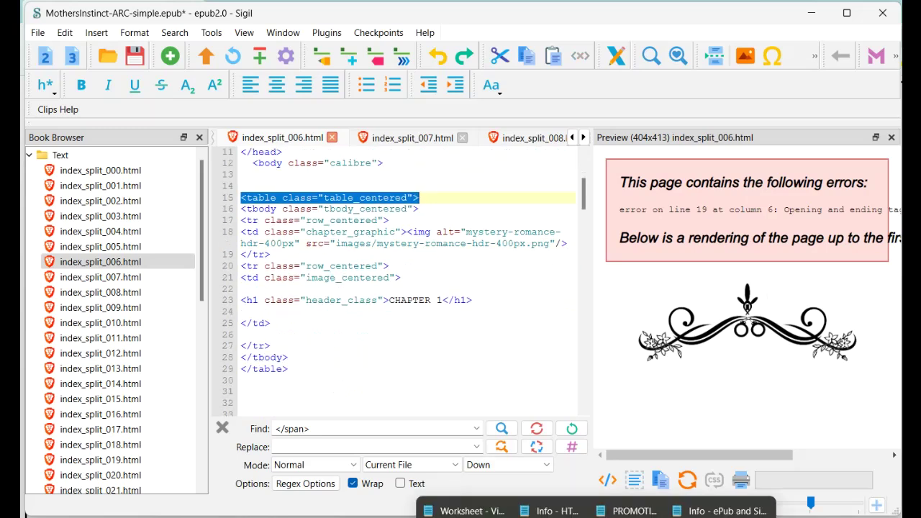
pyautogui.click(727, 511)
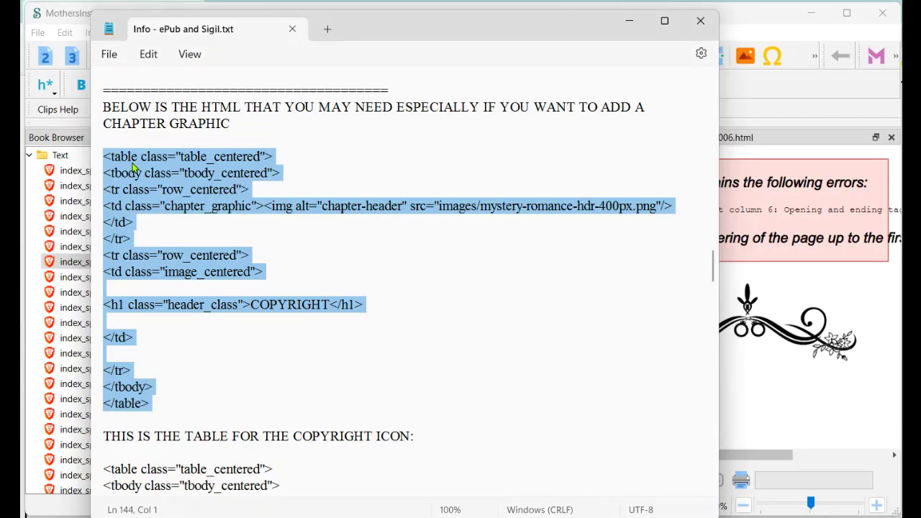
pyautogui.click(372, 250)
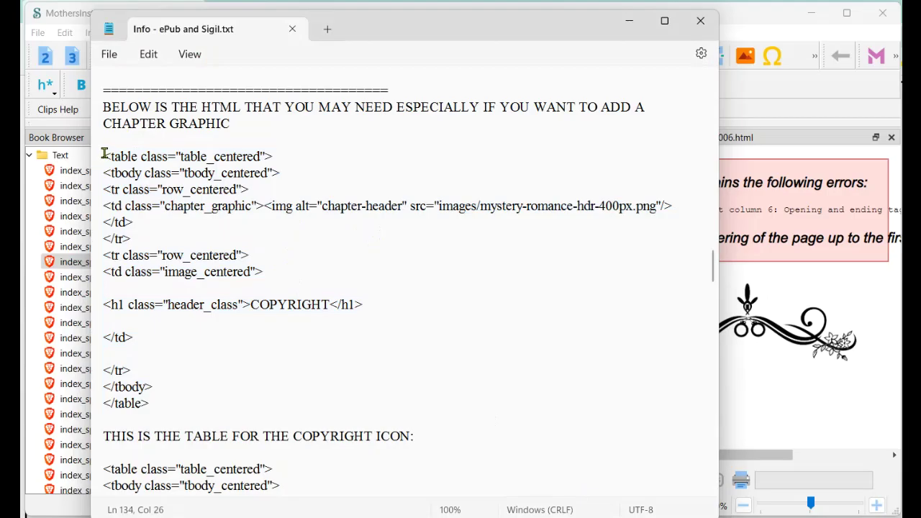
pyautogui.moveTo(103, 156); pyautogui.dragTo(286, 154)
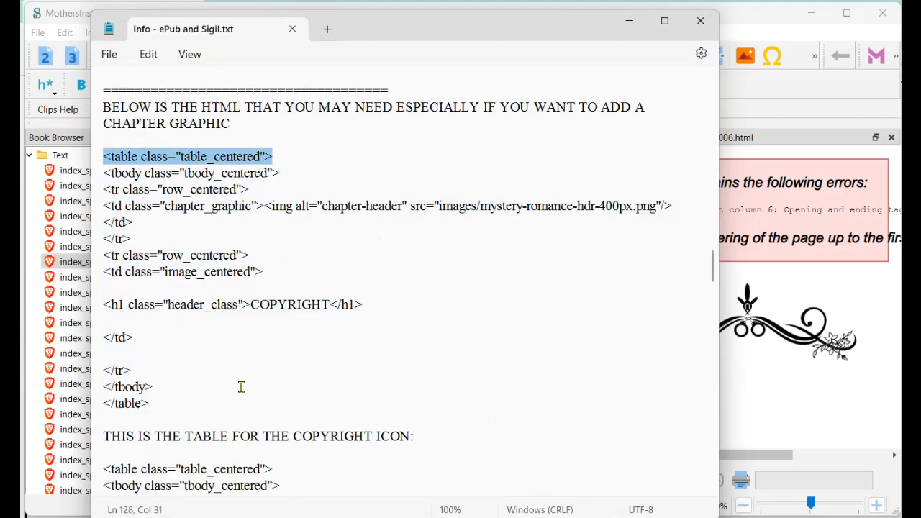
pyautogui.moveTo(103, 403); pyautogui.dragTo(142, 408)
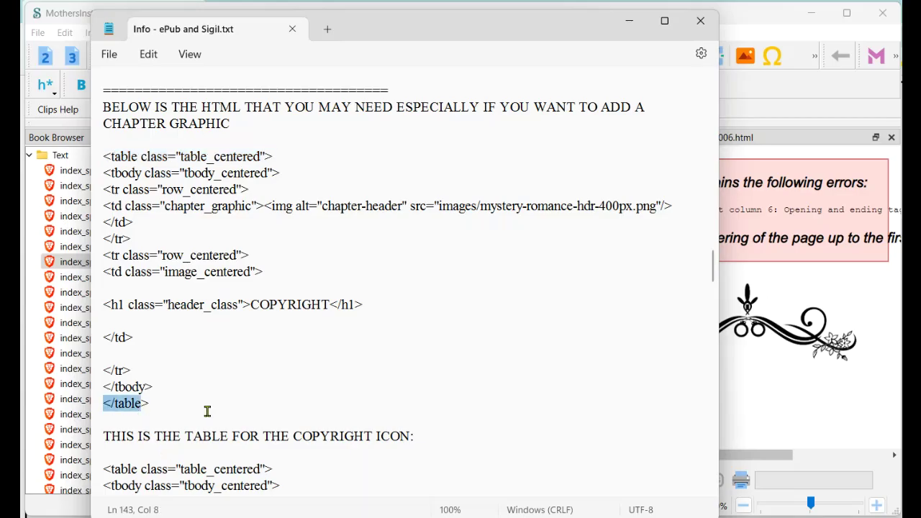
pyautogui.moveTo(105, 172); pyautogui.dragTo(278, 173)
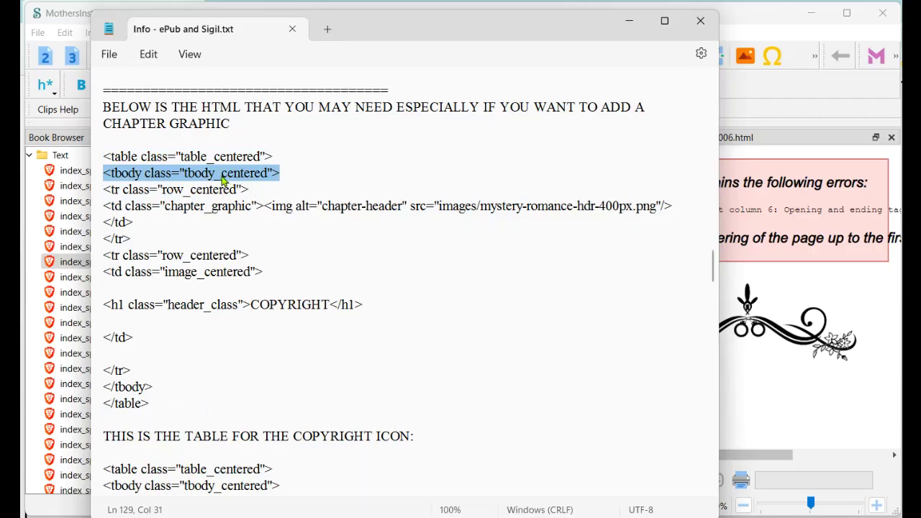
pyautogui.tripleClick(98, 389)
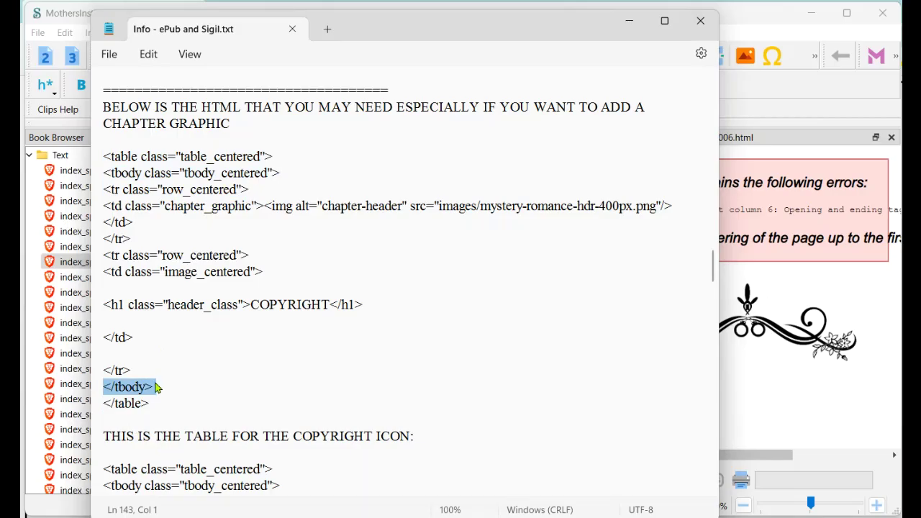
pyautogui.click(103, 189)
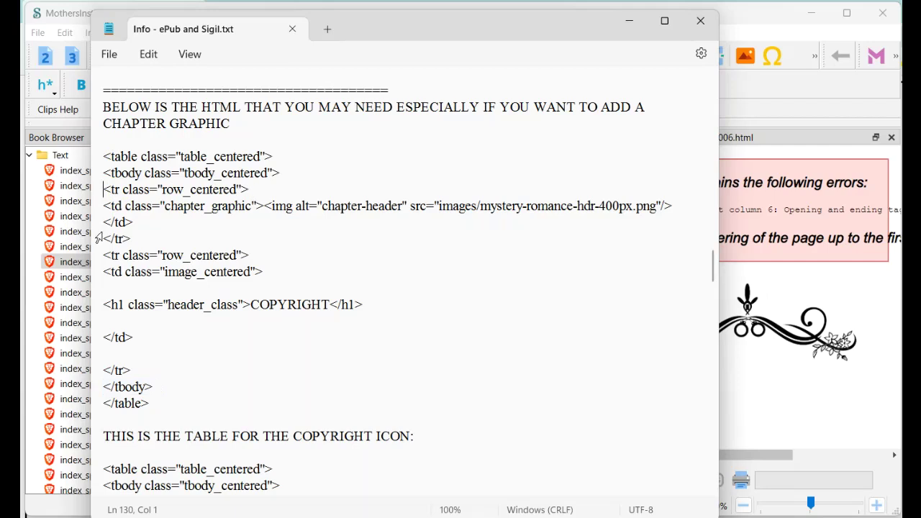
pyautogui.tripleClick(105, 208)
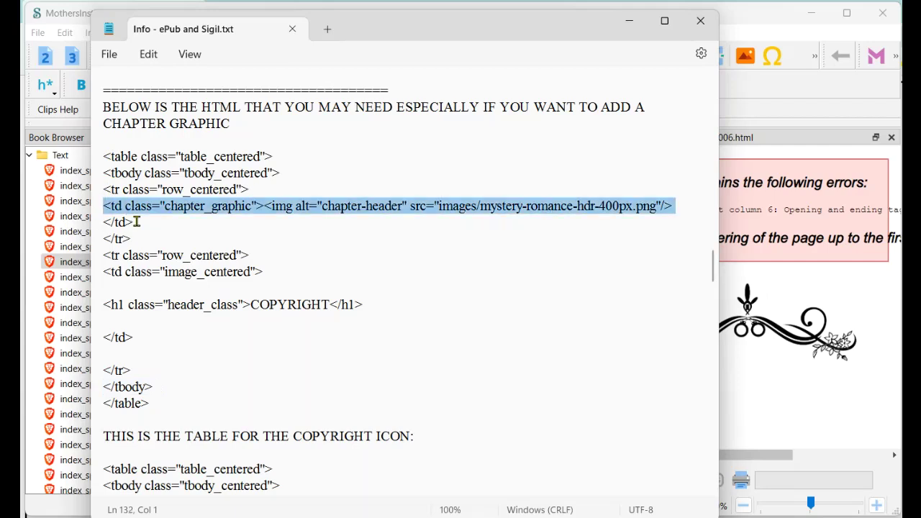
pyautogui.moveTo(136, 222); pyautogui.dragTo(182, 229)
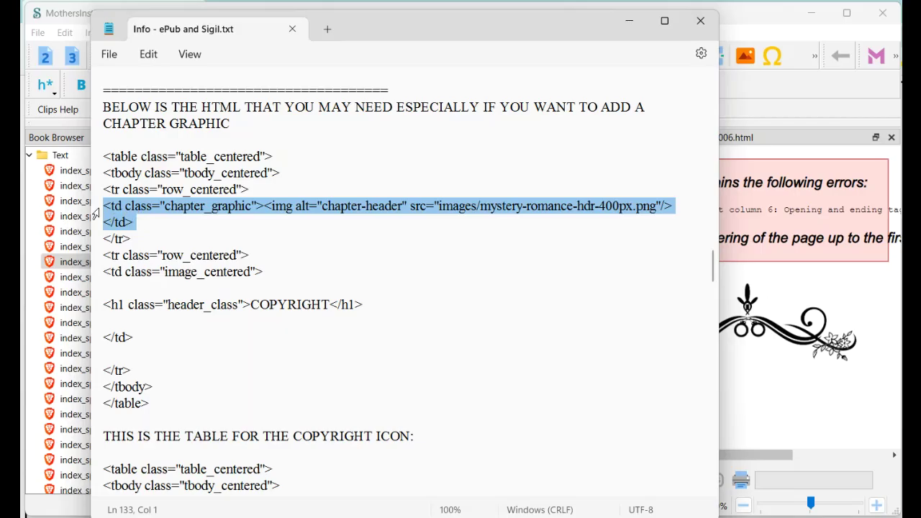
pyautogui.click(164, 228)
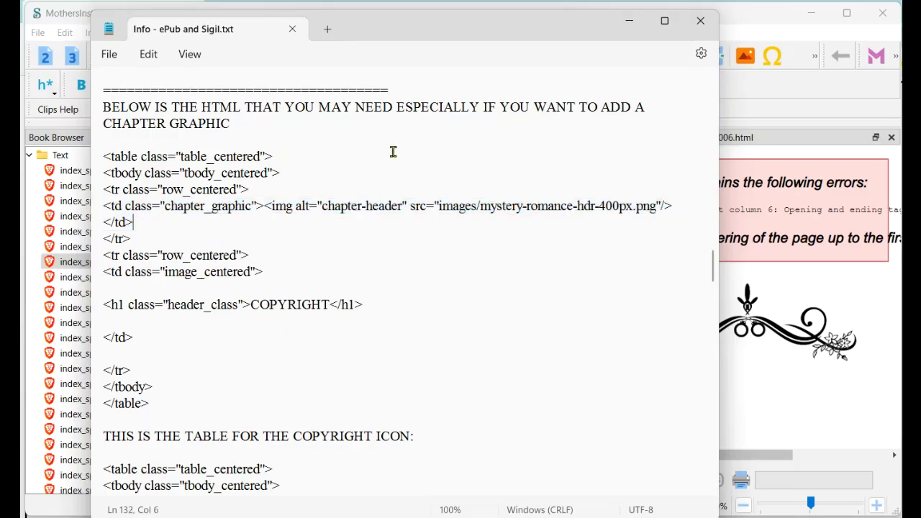
pyautogui.click(629, 21)
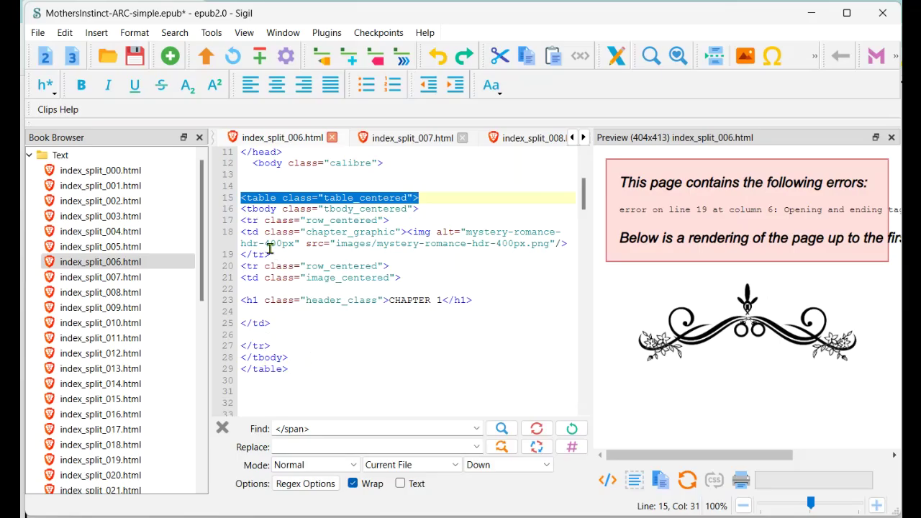
# Add a closing </td> tag on a new line after the mystery-romance-hdr-400px image tag
pyautogui.click(567, 245)
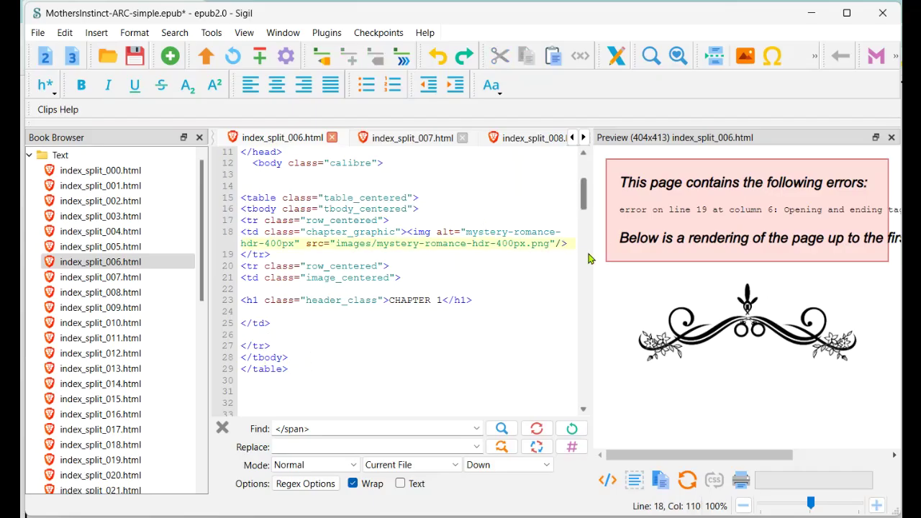
pyautogui.press('Return')
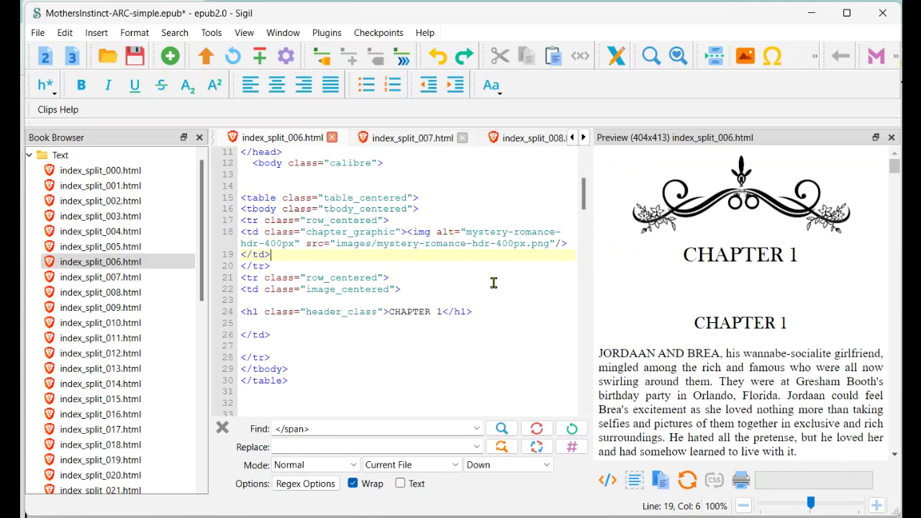
# Delete the original CHAPTER 1 heading with class block_11 from below the chapter graphic table in index_split_006.html
pyautogui.scroll(-3, 489, 280)
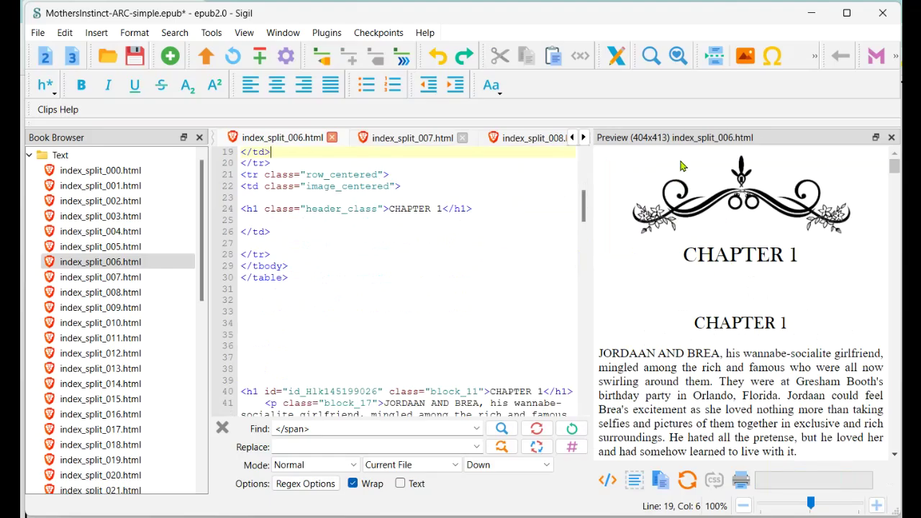
pyautogui.scroll(-4, 339, 273)
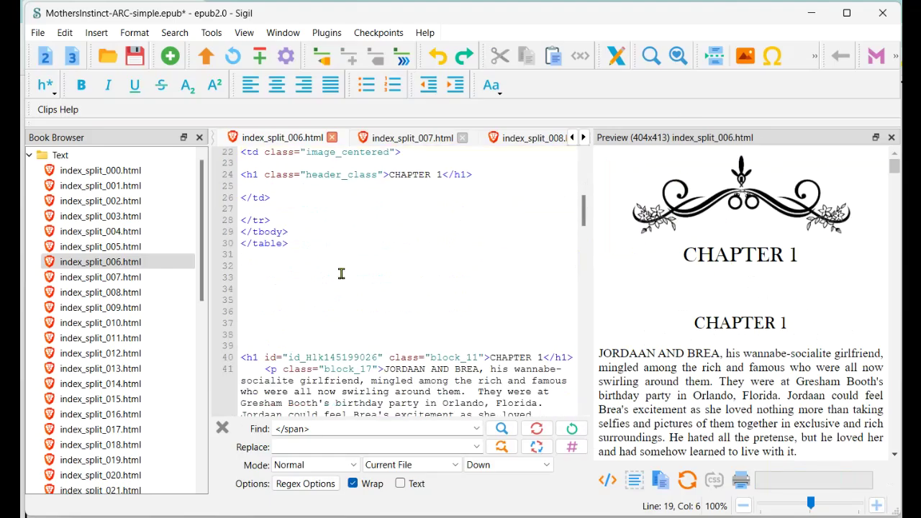
pyautogui.click(239, 254)
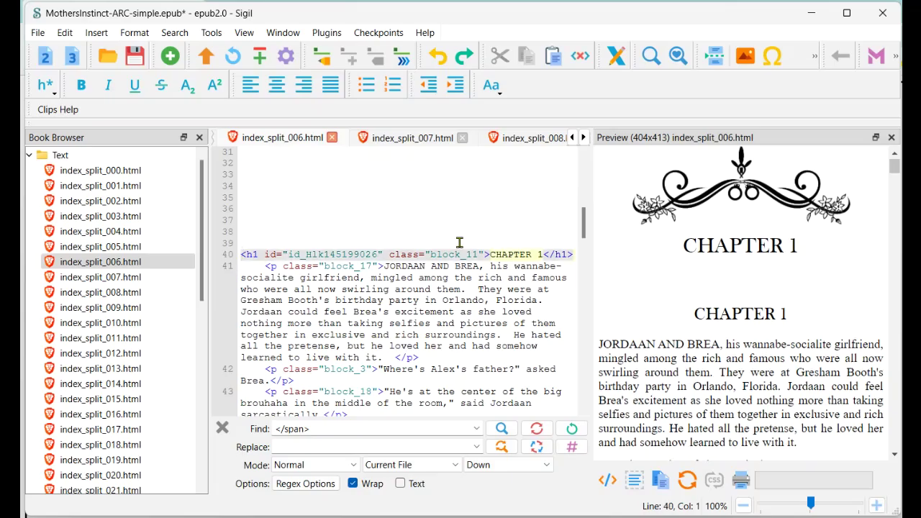
pyautogui.keyDown('shift'); pyautogui.click(573, 254); pyautogui.keyUp('shift')
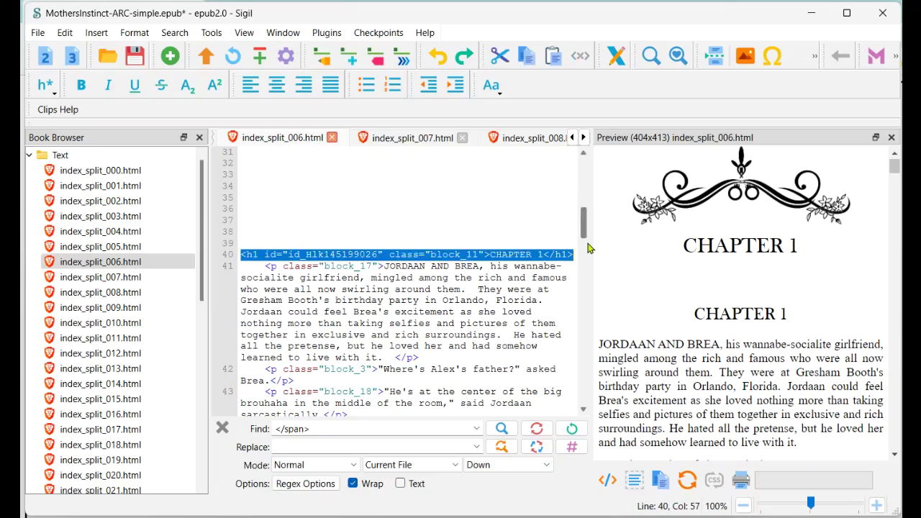
pyautogui.press('Delete')
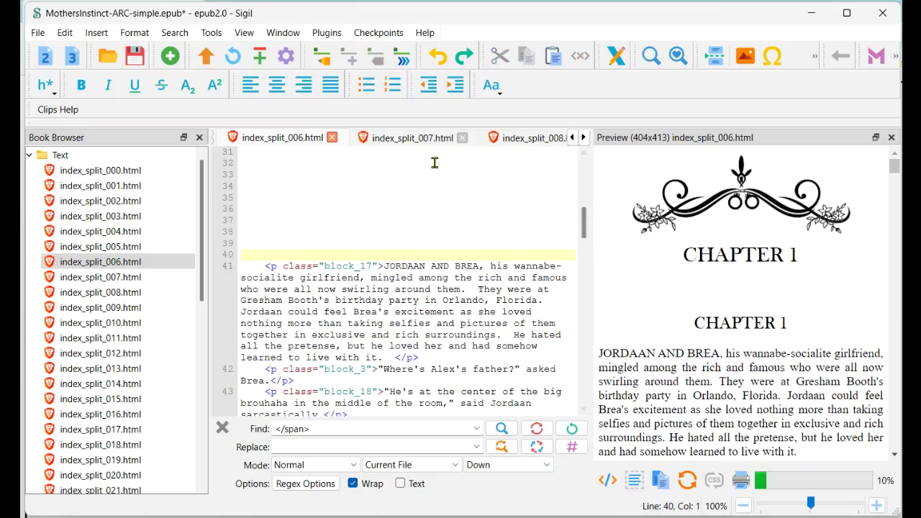
# Remove the surplus blank lines between the closing table tag and the first paragraph of Chapter 1
pyautogui.scroll(2, 373, 202)
pyautogui.scroll(1, 372, 203)
pyautogui.click(253, 278)
pyautogui.press('Delete')
pyautogui.press('Delete')
pyautogui.press('Delete')
pyautogui.press('Delete')
pyautogui.press('Delete')
pyautogui.press('Delete')
pyautogui.press('Delete')
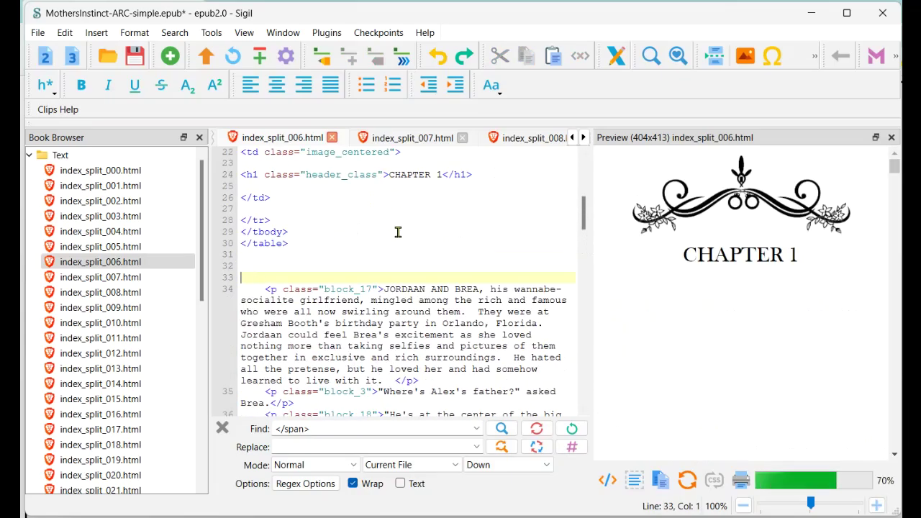
pyautogui.scroll(5, 398, 232)
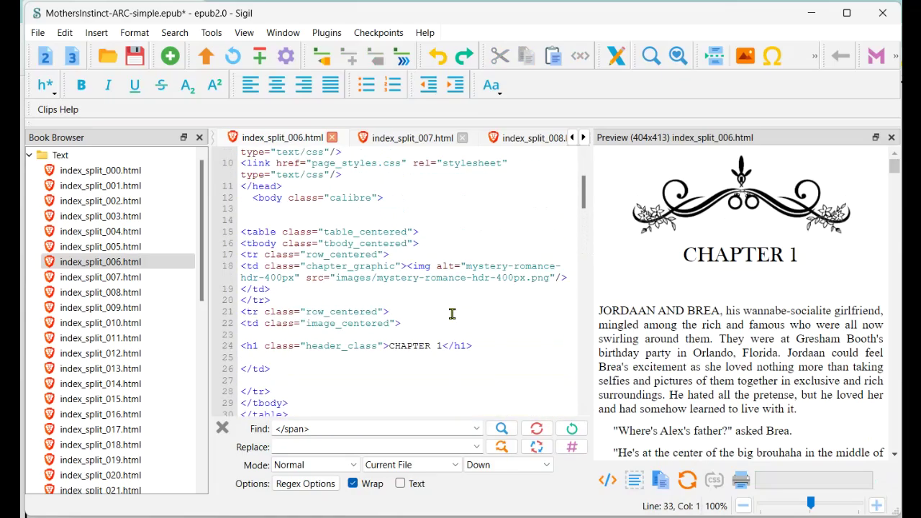
# Copy the whole chapter graphic table code from Info - ePub and Sigil.txt and return to Sigil
pyautogui.moveTo(460, 513)
pyautogui.click(720, 511)
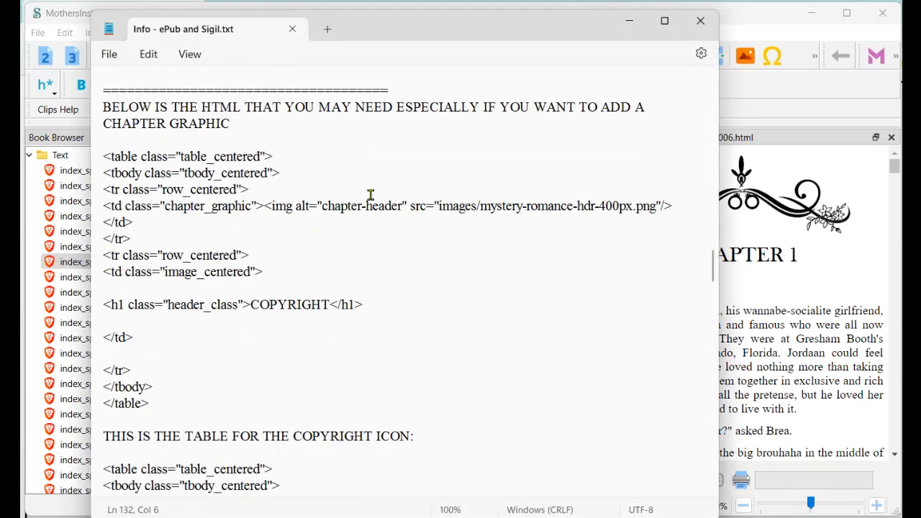
pyautogui.moveTo(103, 157); pyautogui.dragTo(182, 396)
pyautogui.hotkey('ctrl', 'c')
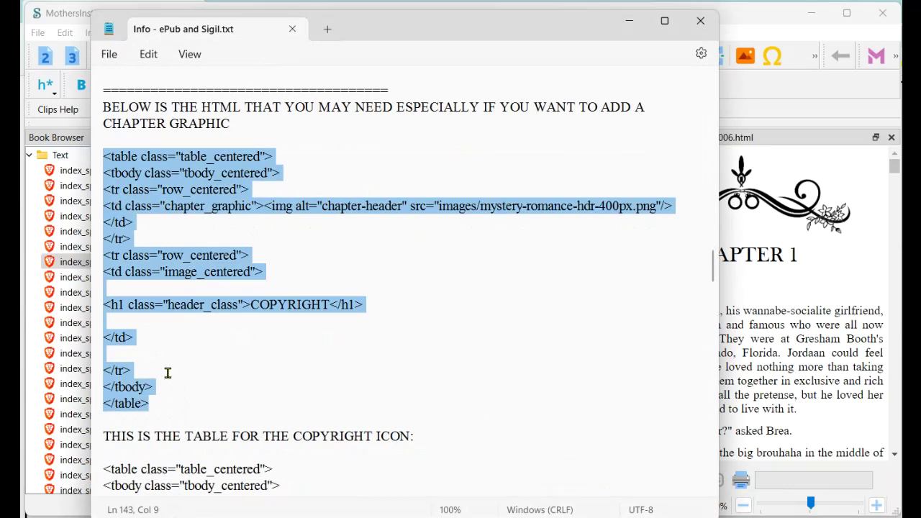
pyautogui.click(629, 22)
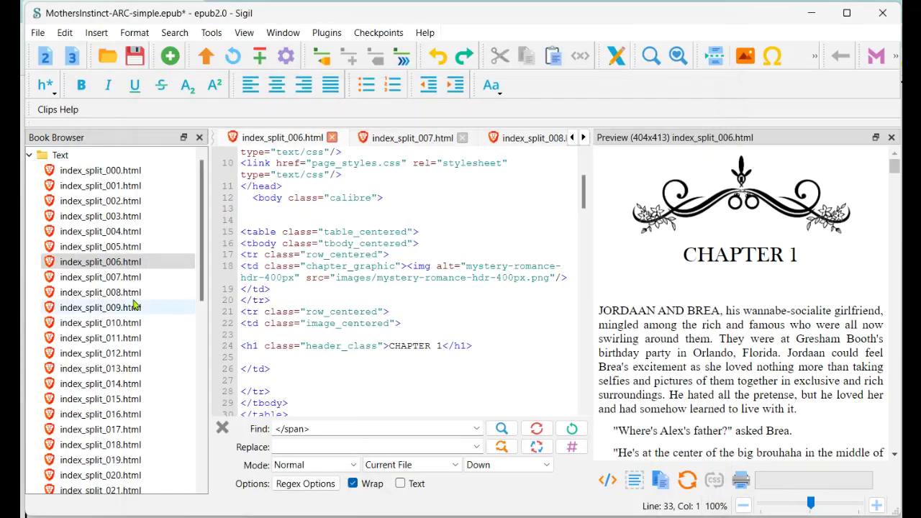
# Open index_split_007.html, add ten blank lines below the body tag and paste the copied chapter graphic table code there
pyautogui.doubleClick(121, 280)
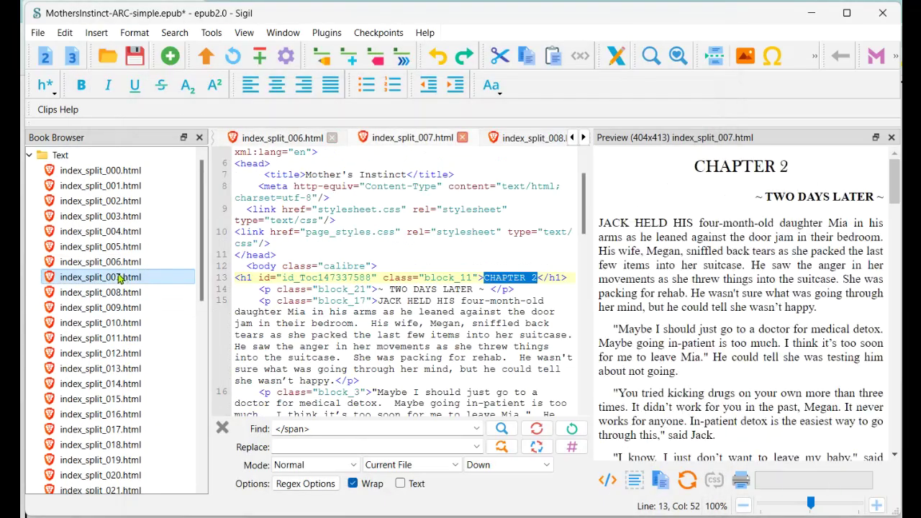
pyautogui.click(482, 263)
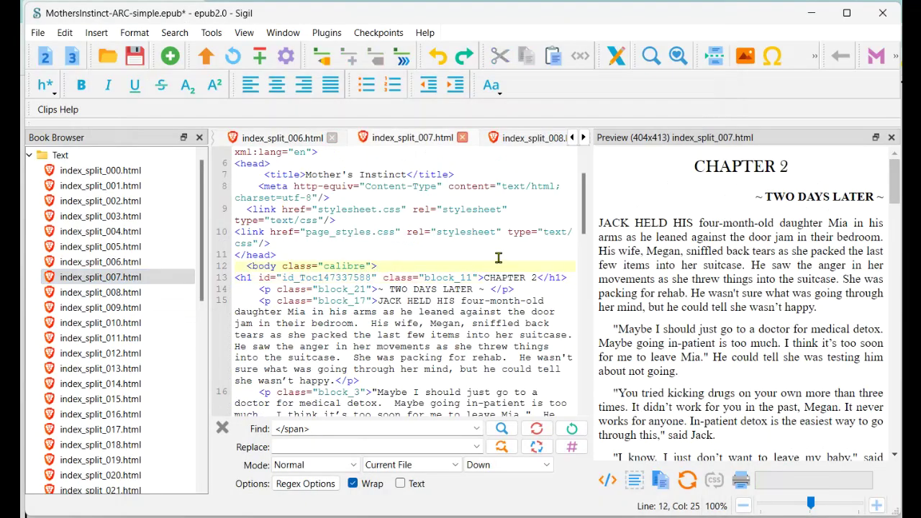
pyautogui.press('Return')
pyautogui.press('Return')
pyautogui.press('Return')
pyautogui.press('Return')
pyautogui.press('Return')
pyautogui.press('Return')
pyautogui.press('Return')
pyautogui.press('Return')
pyautogui.press('Return')
pyautogui.press('Return')
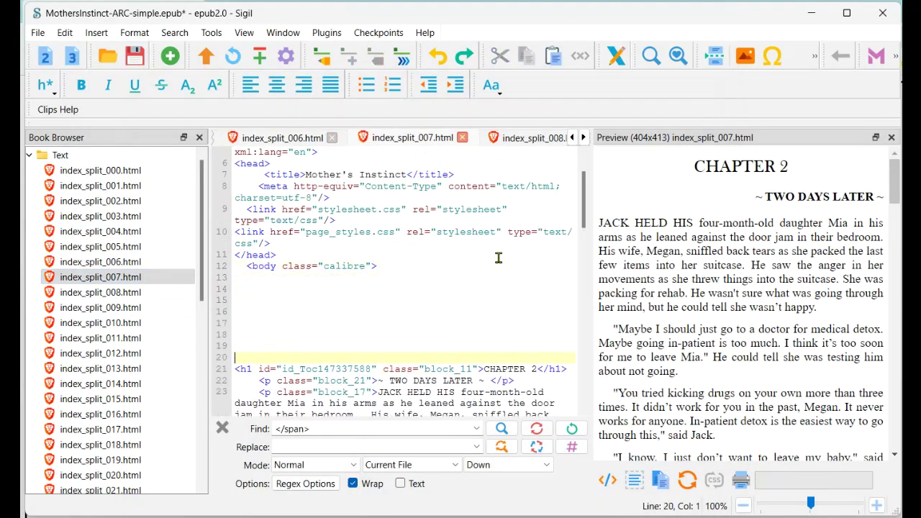
pyautogui.click(288, 277)
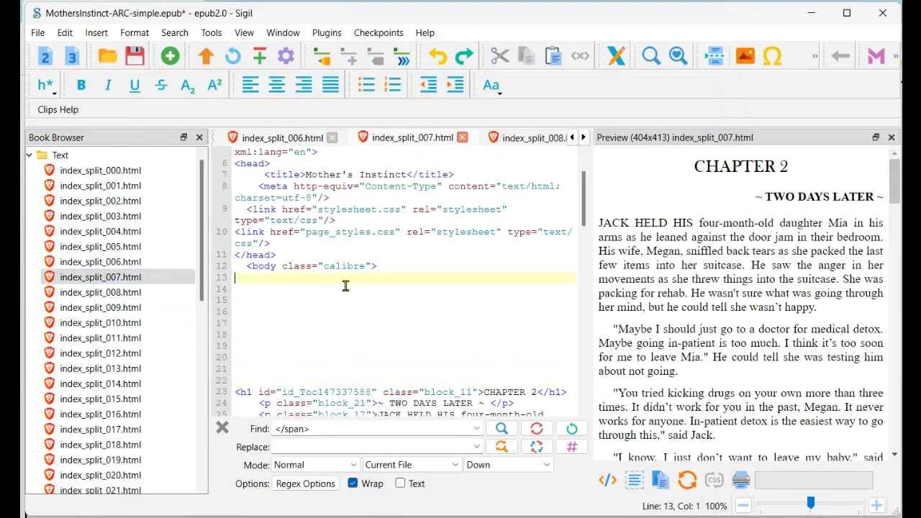
pyautogui.hotkey('ctrl', 'v')
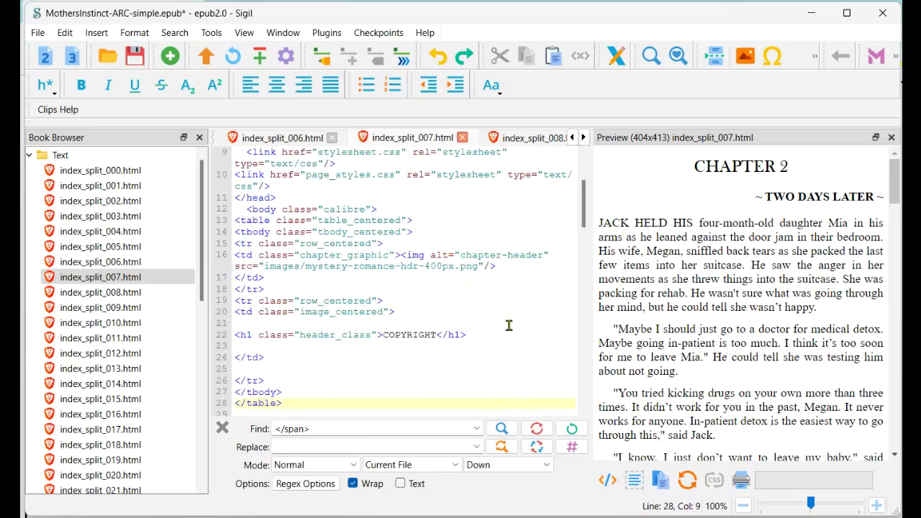
# Replace COPYRIGHT with CHAPTER 2 in the header_class heading of the pasted table
pyautogui.scroll(-1, 509, 326)
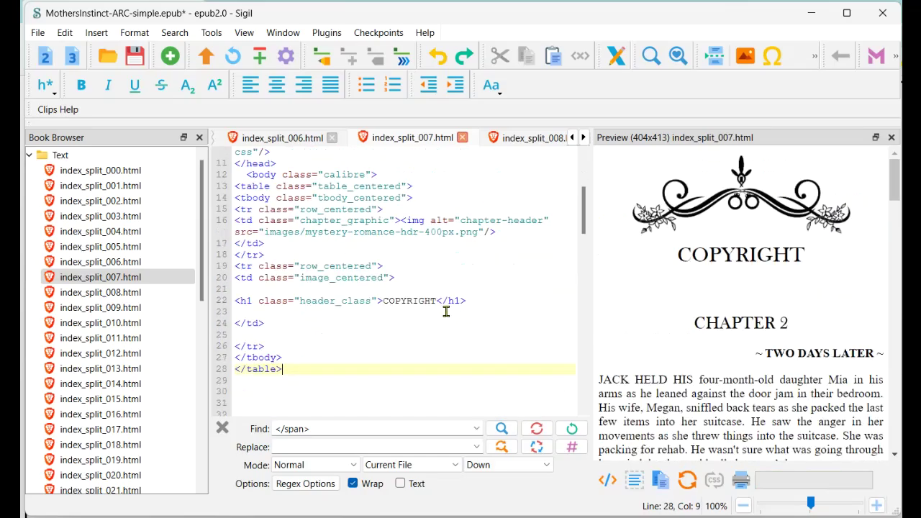
pyautogui.click(383, 301)
pyautogui.write('CHAPTER ')
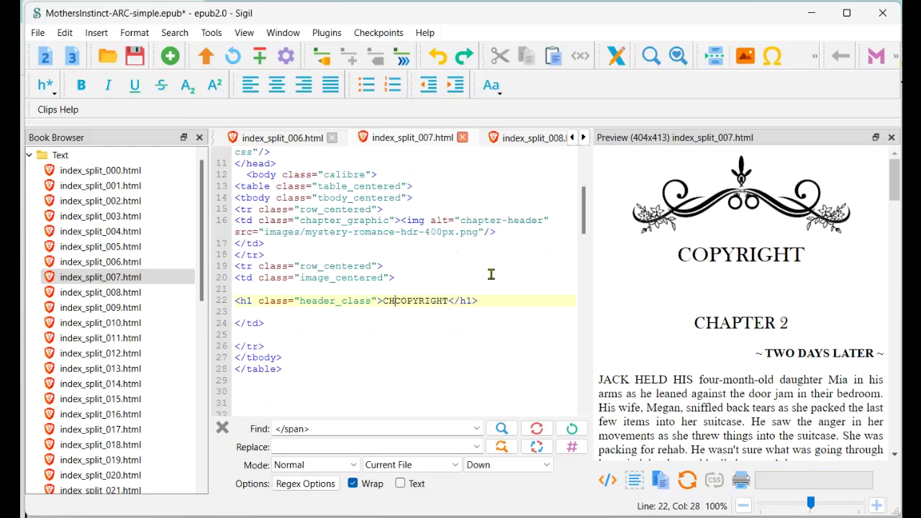
pyautogui.write('2')
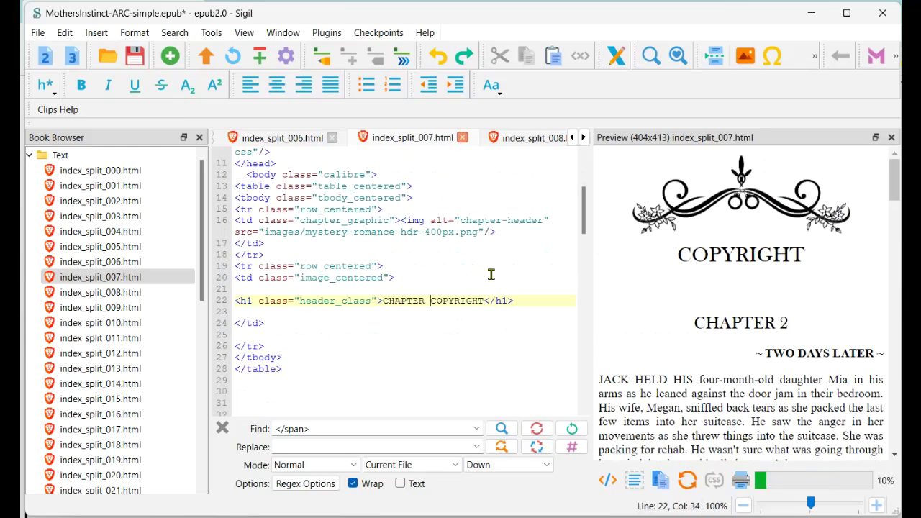
pyautogui.press('Delete')
pyautogui.press('Delete')
pyautogui.press('Delete')
pyautogui.press('Delete')
pyautogui.press('Delete')
pyautogui.press('Delete')
pyautogui.press('Delete')
pyautogui.press('Delete')
pyautogui.press('Delete')
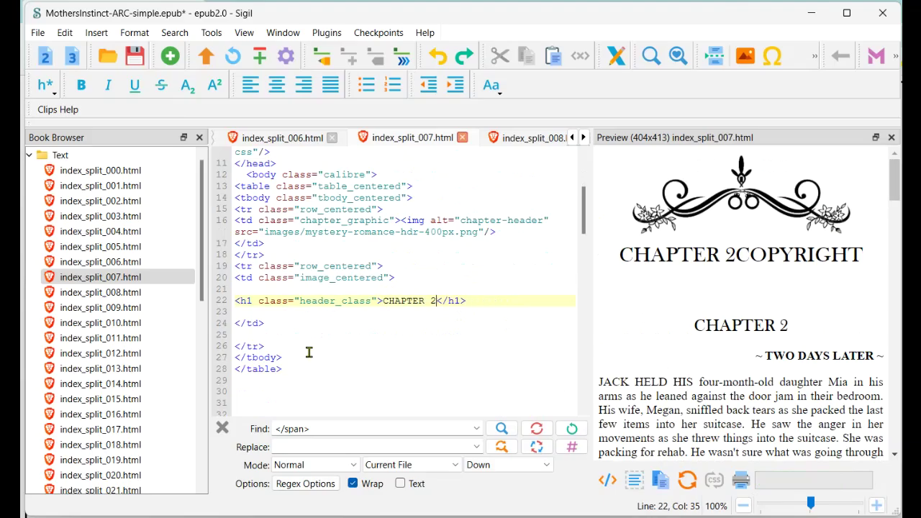
# Delete the original CHAPTER 2 heading with class block_11 together with the blank lines above it
pyautogui.scroll(-2, 314, 356)
pyautogui.click(249, 323)
pyautogui.scroll(-2, 401, 310)
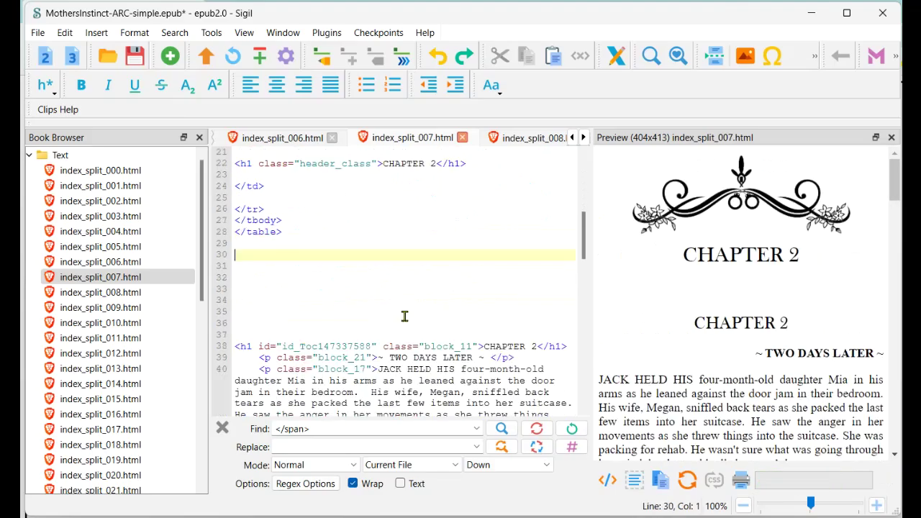
pyautogui.keyDown('shift'); pyautogui.click(576, 351); pyautogui.keyUp('shift')
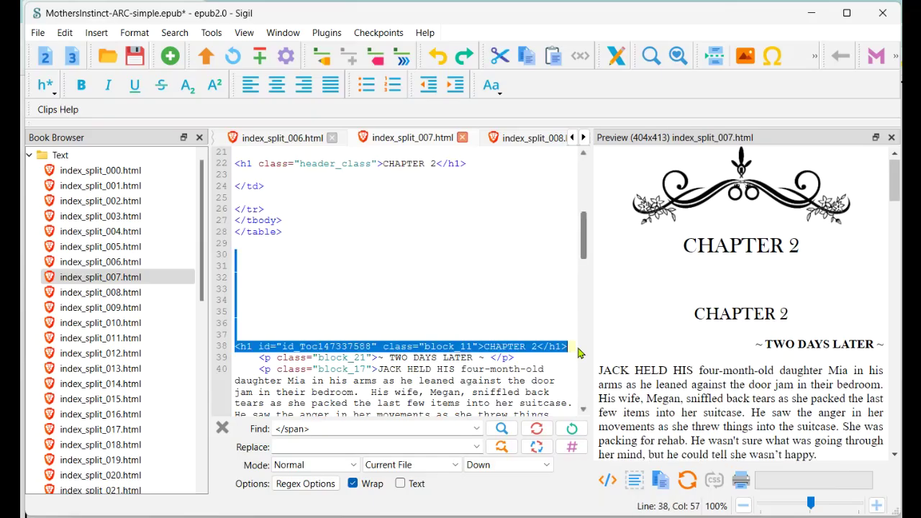
pyautogui.press('Delete')
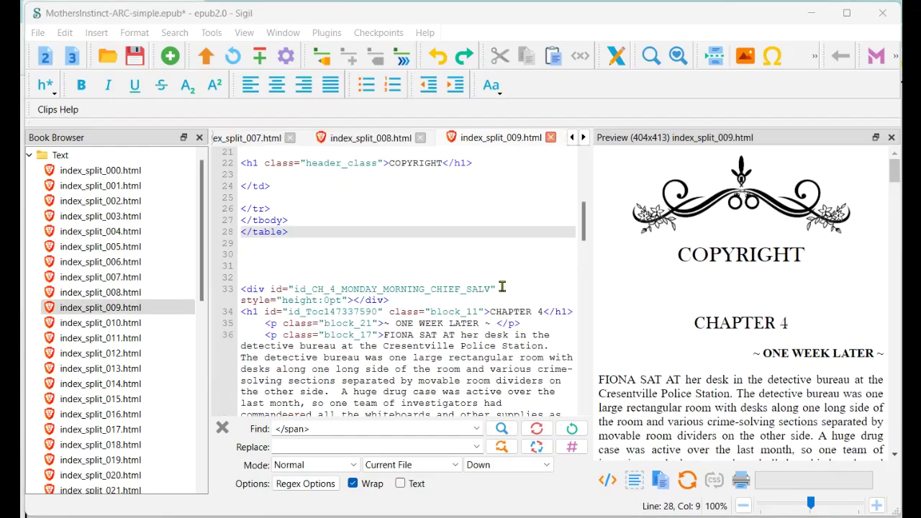
# Insert a blank line between the body tag and the chapter graphic table in index_split_009.html
pyautogui.scroll(3, 495, 266)
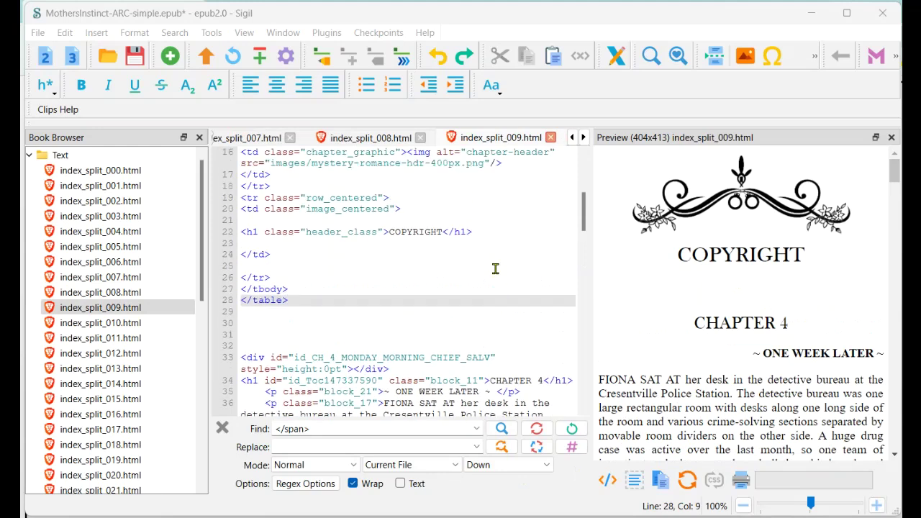
pyautogui.scroll(3, 495, 268)
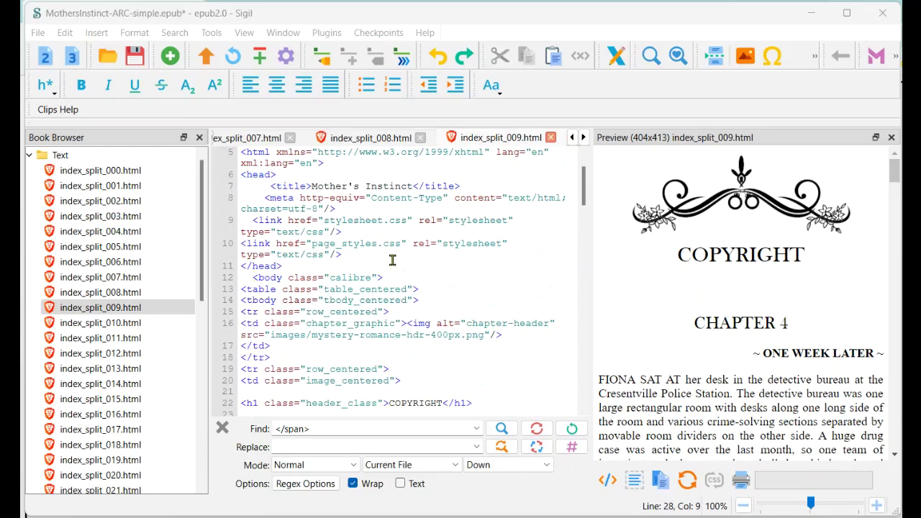
pyautogui.click(391, 278)
pyautogui.press('Return')
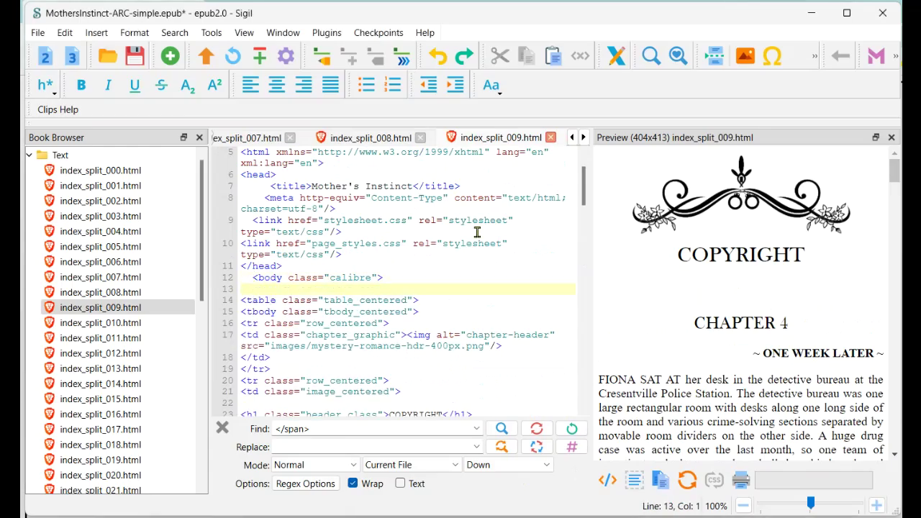
# Delete the id_CH_4_MONDAY_MORNING_CHIEF_SALV div and the original CHAPTER 4 heading, and place the text cursor before COPYRIGHT in the table heading
pyautogui.scroll(-2, 422, 350)
pyautogui.scroll(-4, 422, 350)
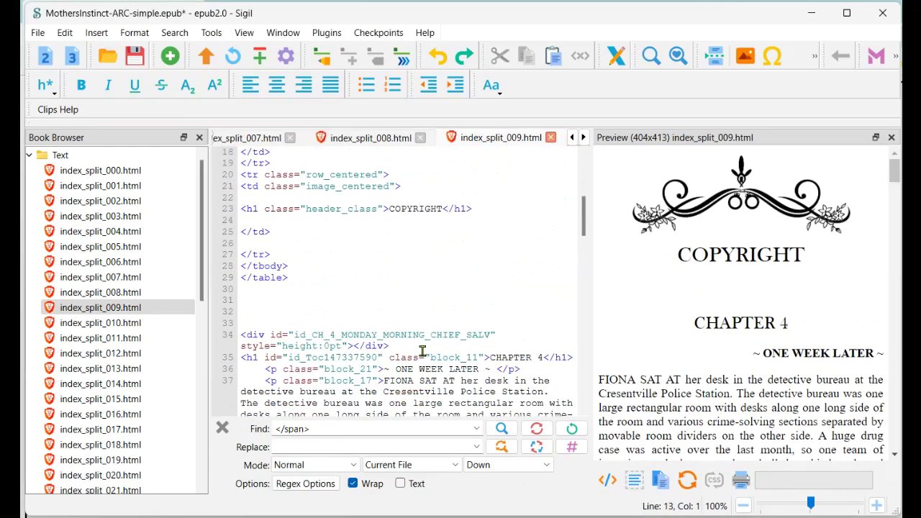
pyautogui.click(241, 299)
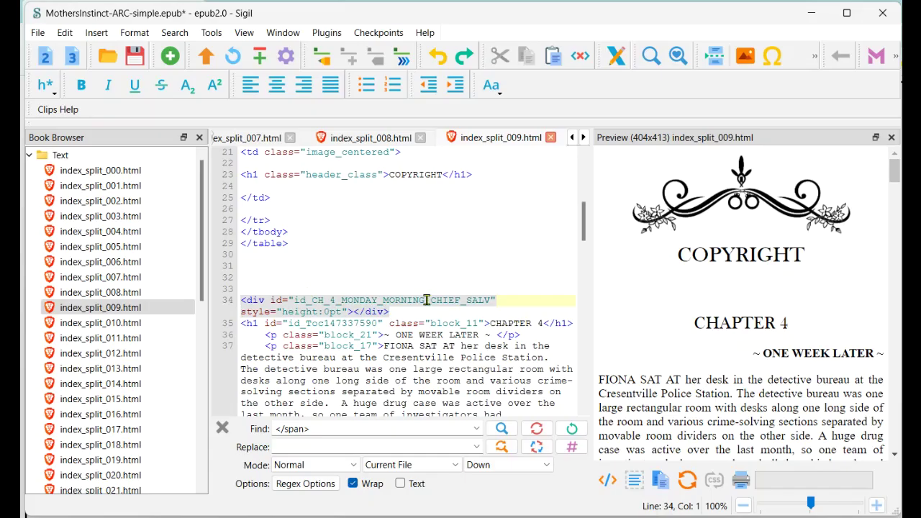
pyautogui.keyDown('shift'); pyautogui.click(573, 323); pyautogui.keyUp('shift')
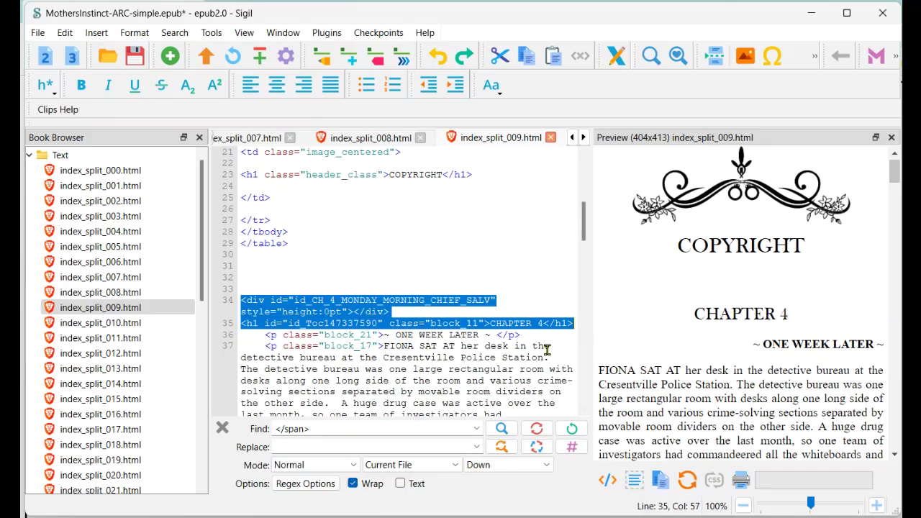
pyautogui.press('Delete')
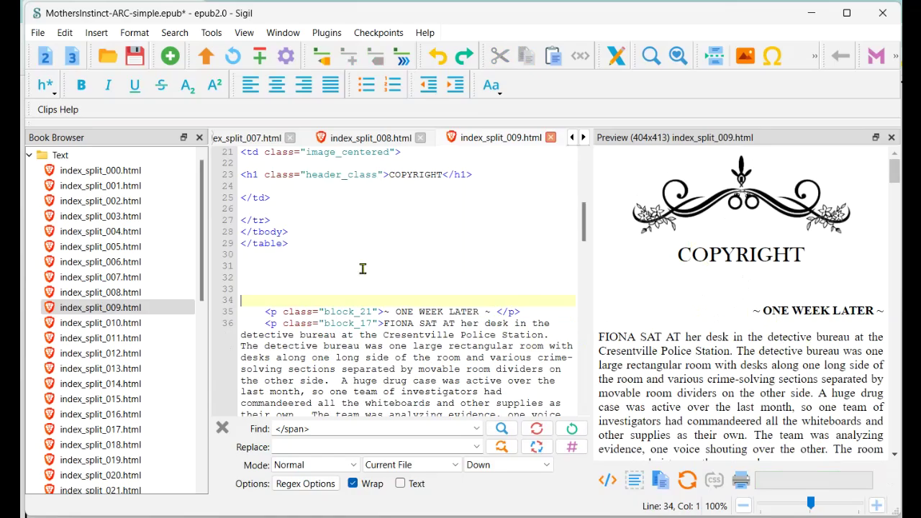
pyautogui.scroll(2, 366, 270)
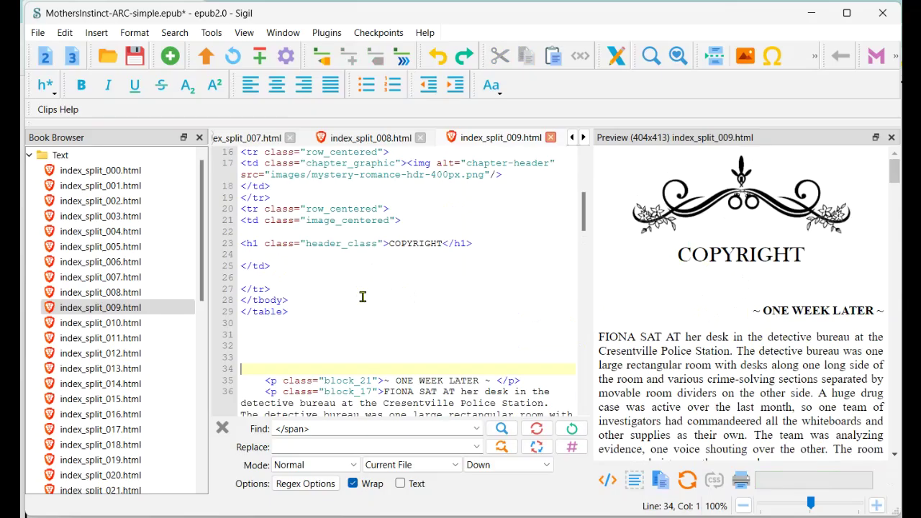
pyautogui.click(389, 243)
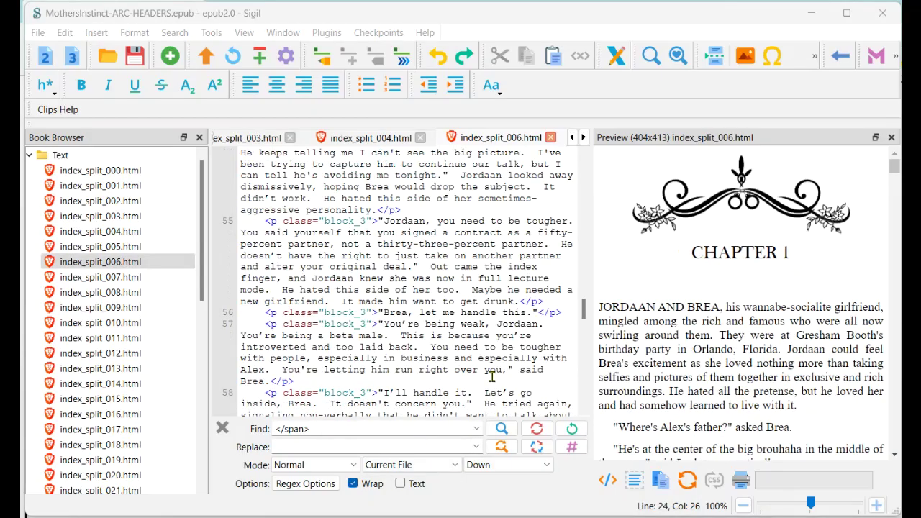
# Open index_split_009.html in MothersInstinct-ARC-HEADERS.epub and examine the Chapter 4 header and text in the preview
pyautogui.doubleClick(96, 308)
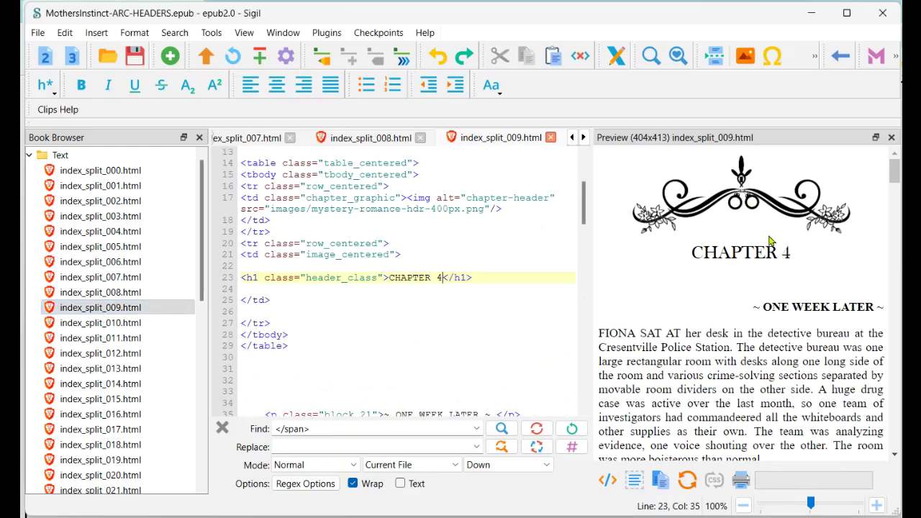
pyautogui.scroll(-5, 772, 379)
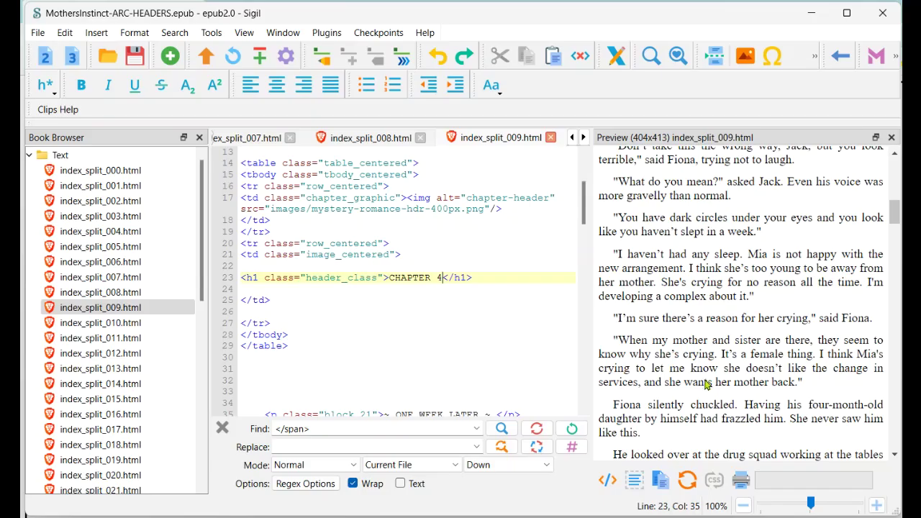
# Switch to the Kindle previewer in the browser and page from the cover to the copyright page
pyautogui.hotkey('alt', 'Tab')
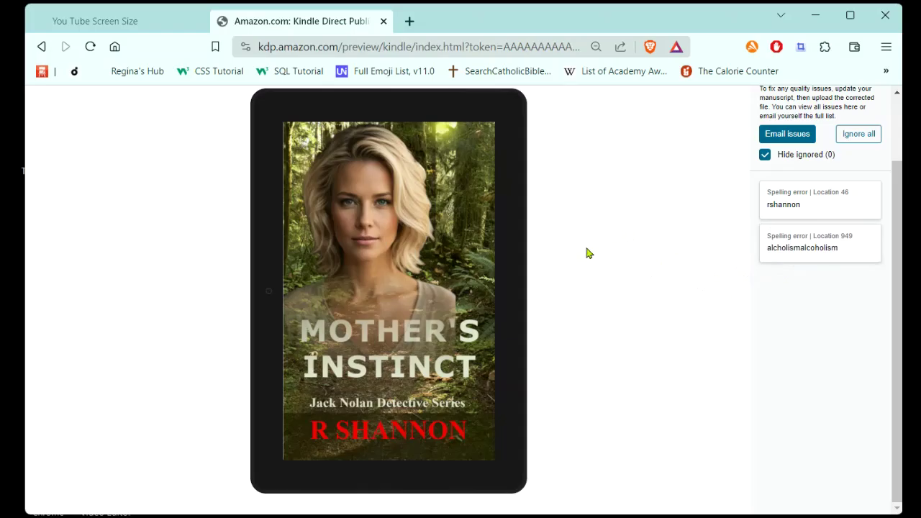
pyautogui.click(512, 295)
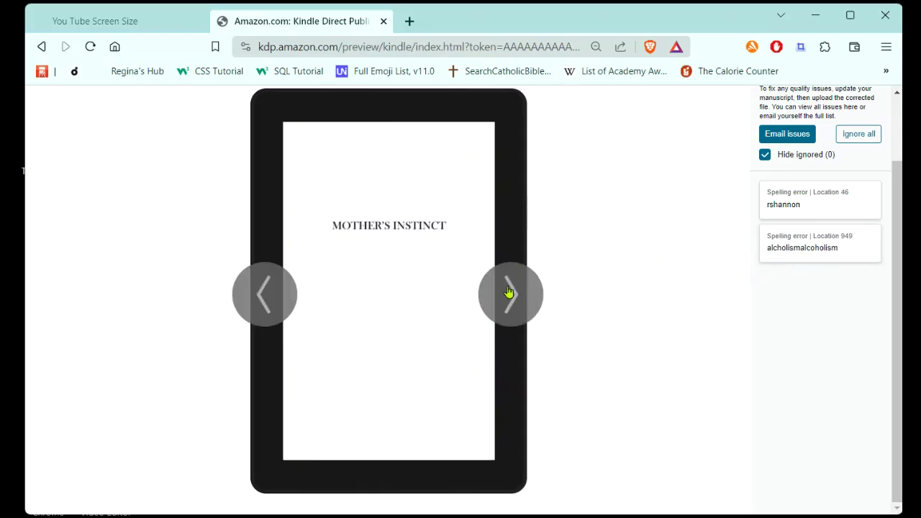
pyautogui.click(509, 293)
pyautogui.click(509, 293)
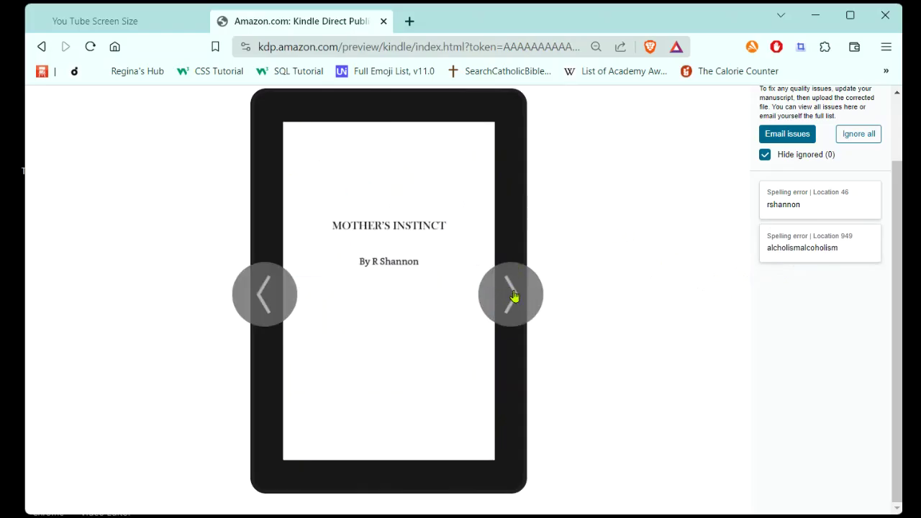
pyautogui.click(513, 296)
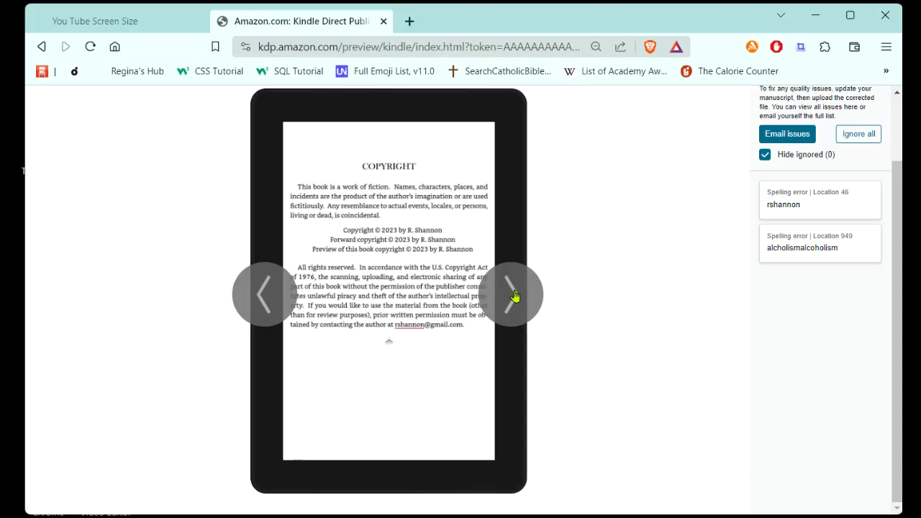
pyautogui.click(514, 295)
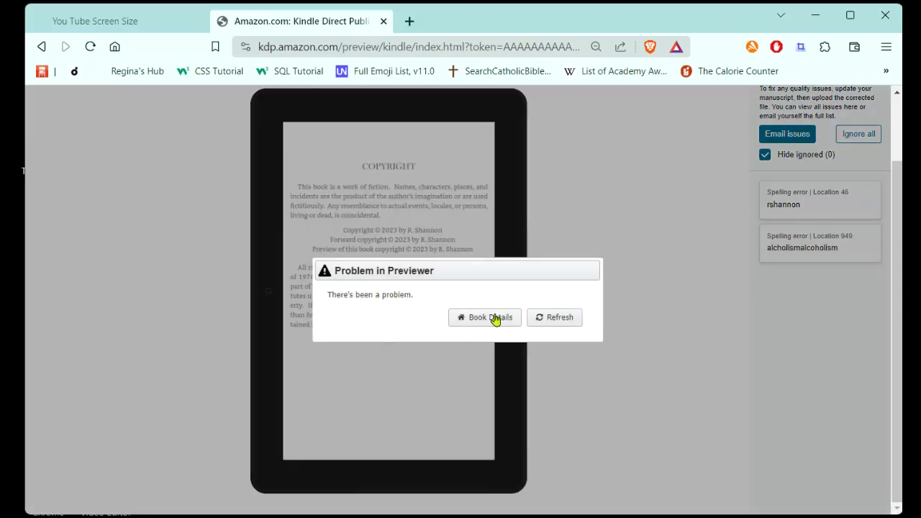
# Reload the previewer and page from the cover through the front matter and into Chapter 1 on the portrait tablet
pyautogui.click(553, 321)
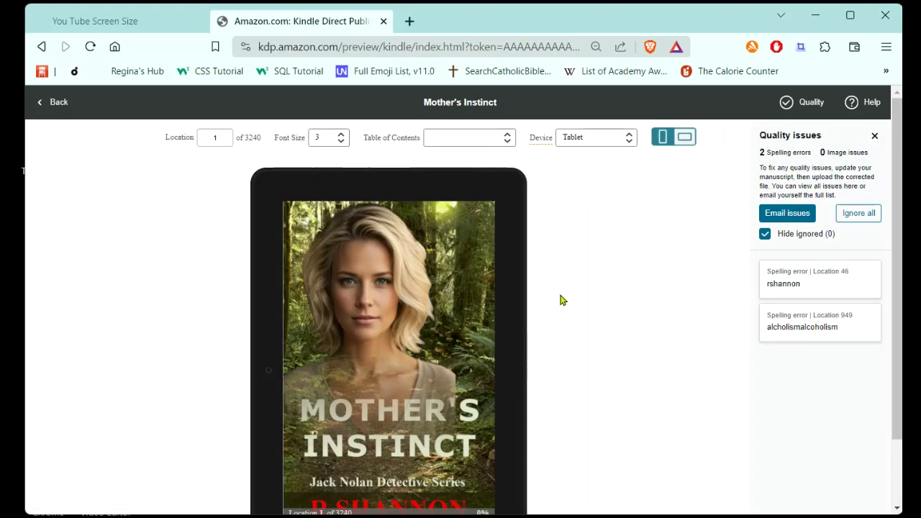
pyautogui.scroll(-1, 563, 300)
pyautogui.click(507, 299)
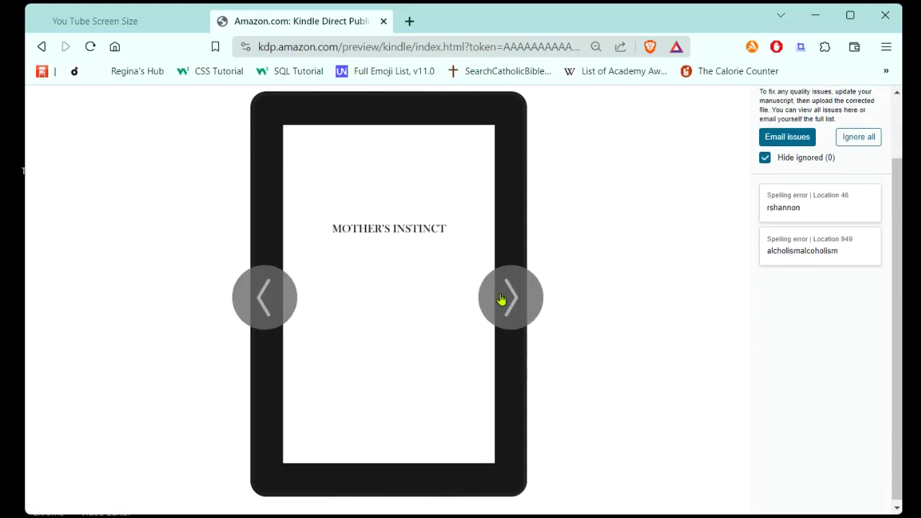
pyautogui.click(502, 299)
pyautogui.click(504, 300)
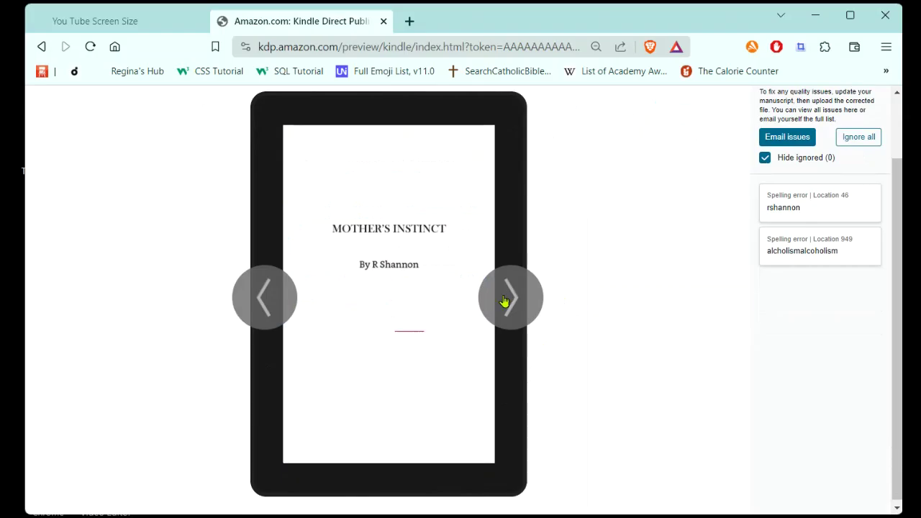
pyautogui.click(505, 301)
pyautogui.click(505, 301)
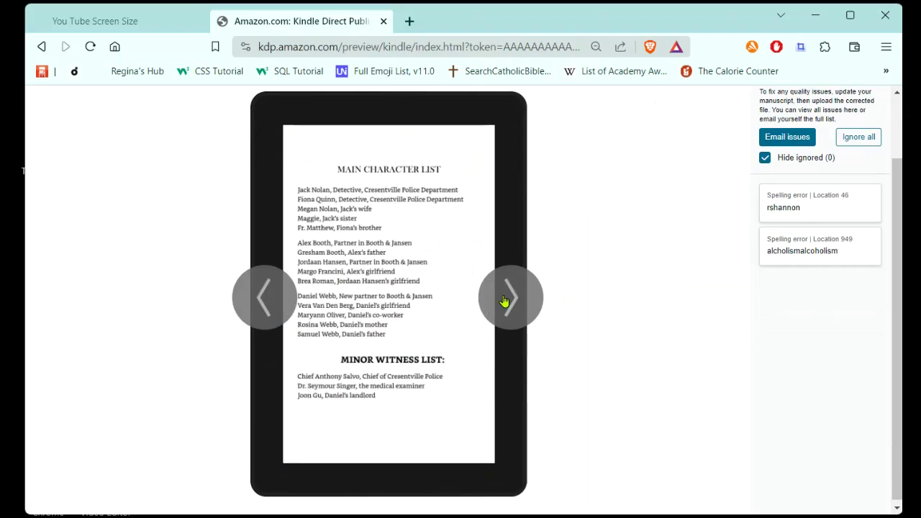
pyautogui.click(505, 301)
pyautogui.click(506, 301)
pyautogui.click(505, 301)
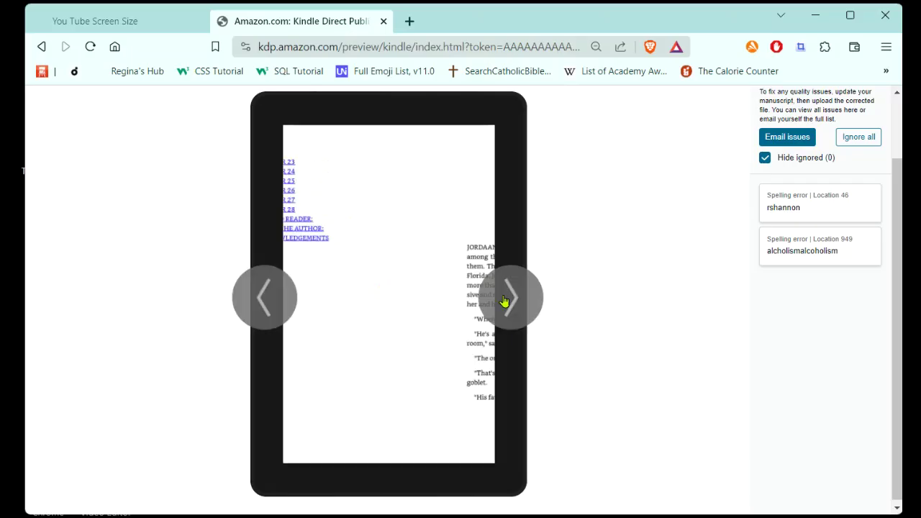
pyautogui.click(505, 301)
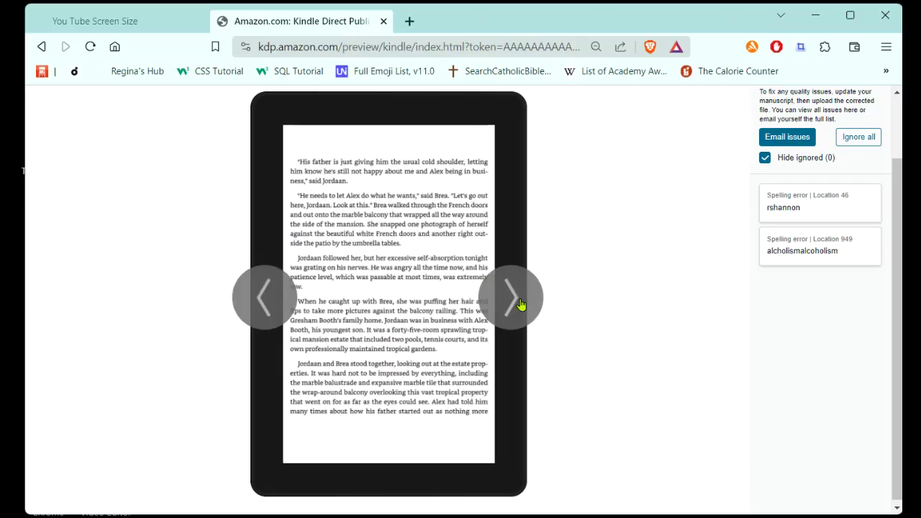
pyautogui.click(511, 307)
pyautogui.click(511, 307)
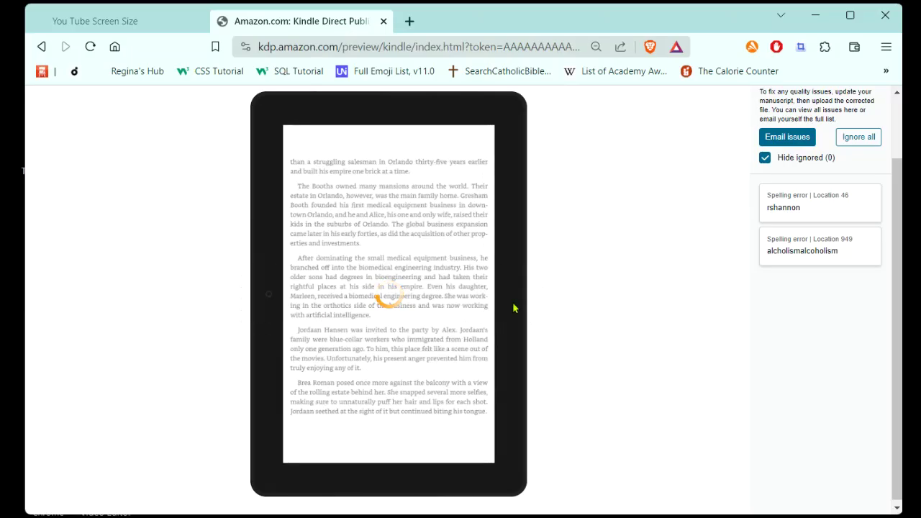
pyautogui.click(519, 303)
pyautogui.click(512, 303)
# Set the tablet preview to landscape and page through the rest of Chapter 1 to the Chapter 2 header
pyautogui.scroll(2, 617, 294)
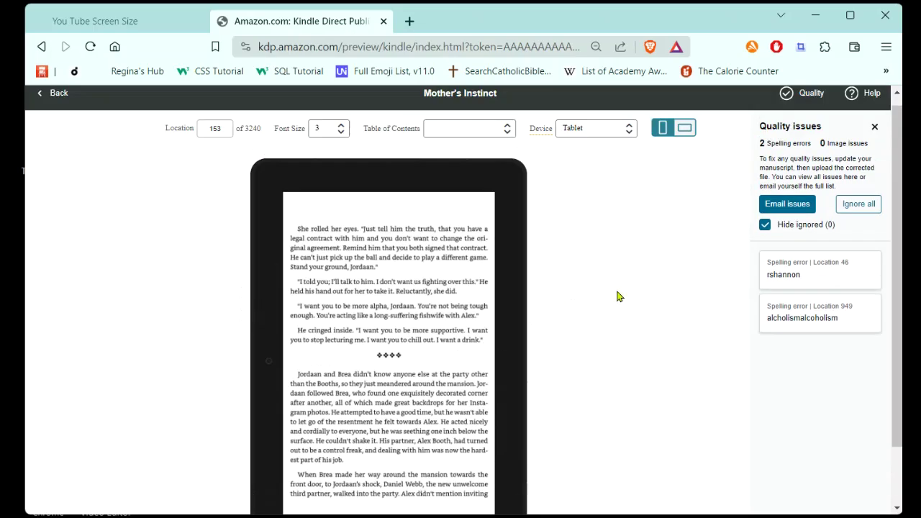
pyautogui.click(684, 141)
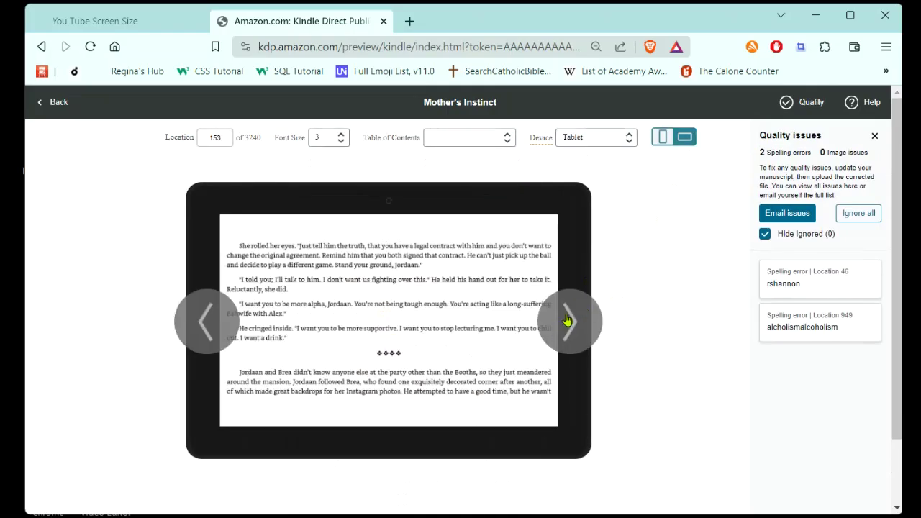
pyautogui.click(568, 321)
pyautogui.click(569, 319)
pyautogui.click(569, 318)
pyautogui.click(568, 319)
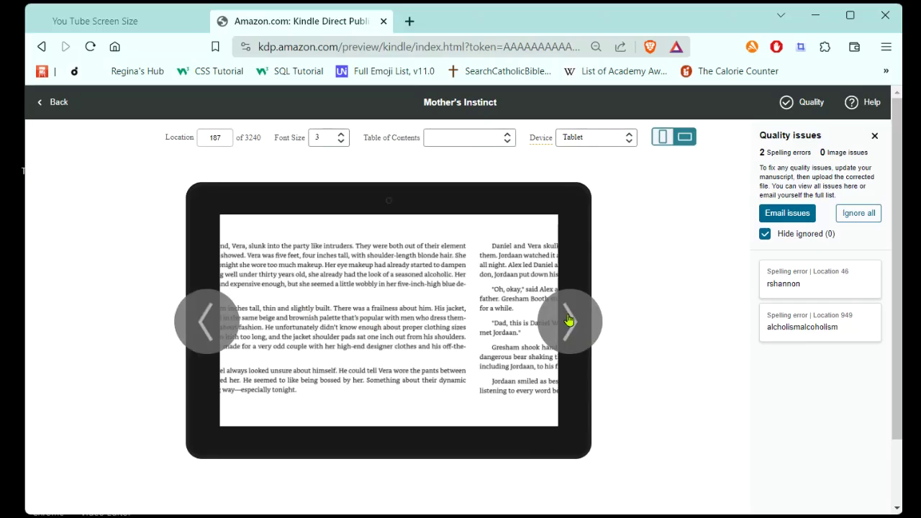
pyautogui.click(569, 319)
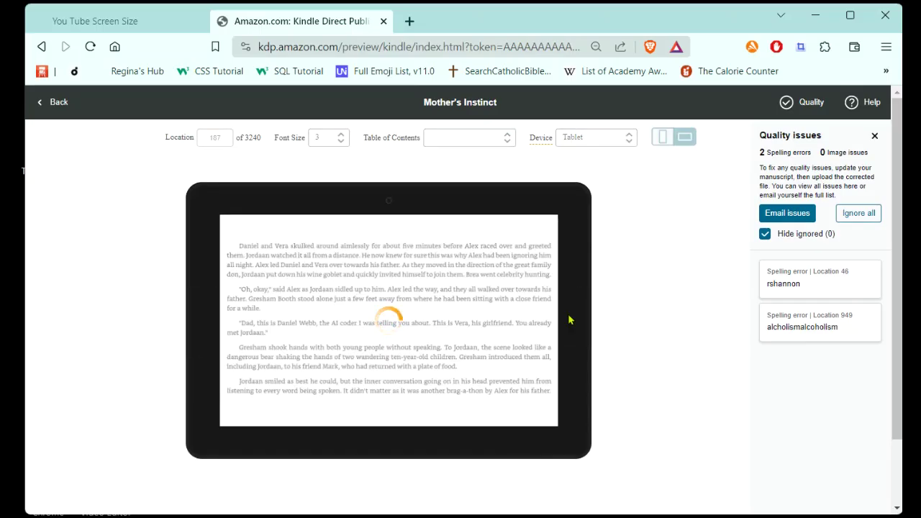
pyautogui.click(570, 320)
pyautogui.click(569, 321)
pyautogui.click(571, 321)
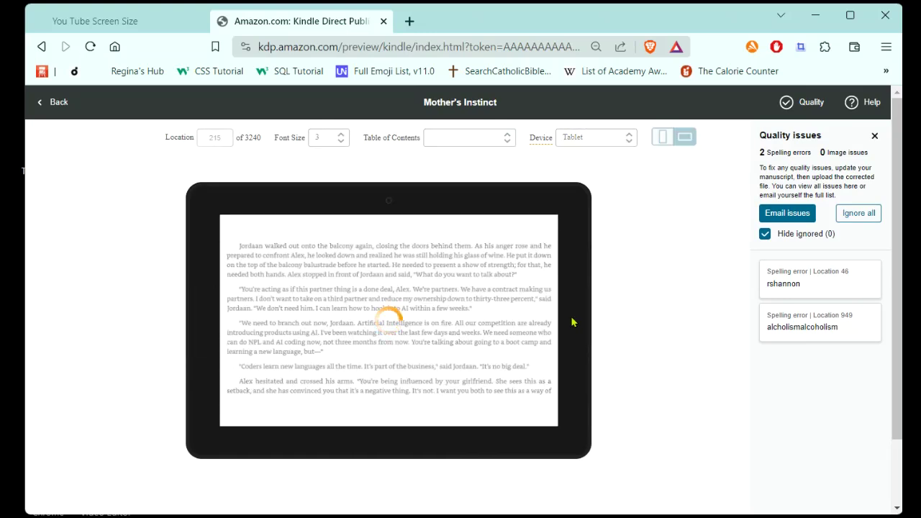
pyautogui.click(570, 321)
pyautogui.click(571, 321)
pyautogui.click(571, 322)
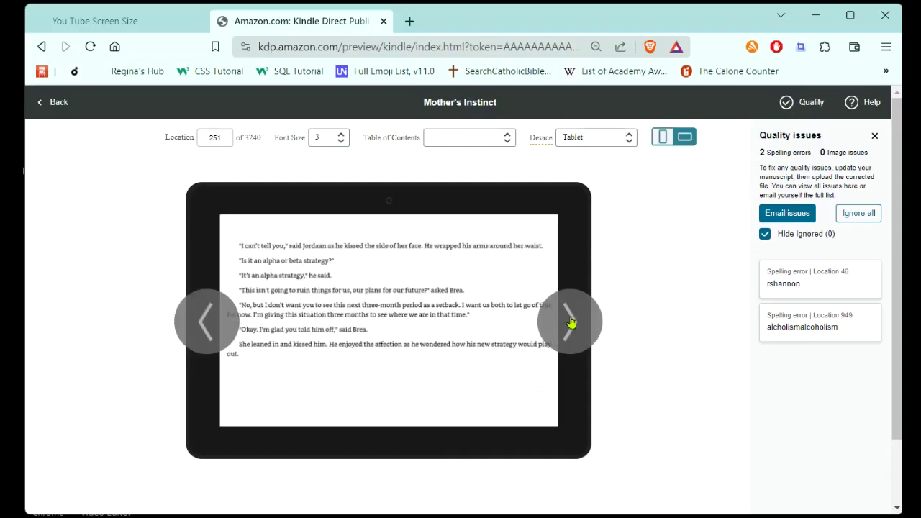
pyautogui.click(571, 321)
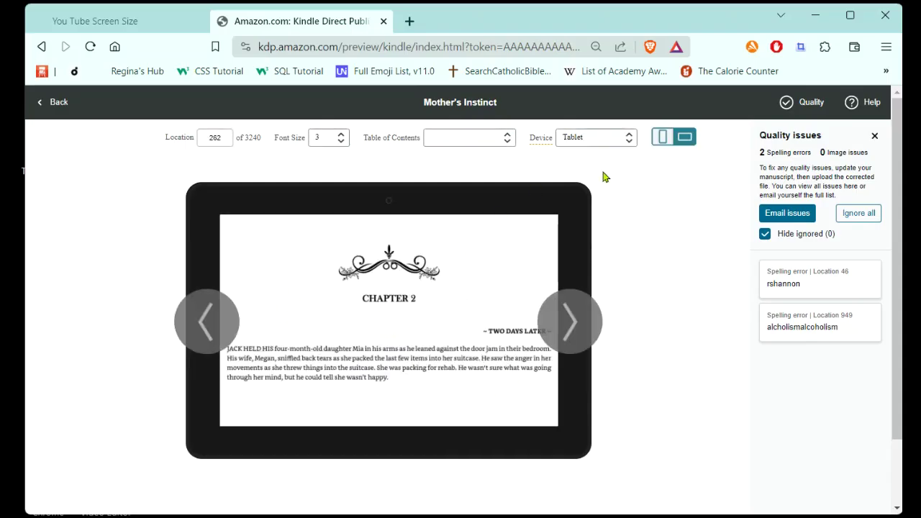
# Set the preview device to Phone and page through Chapter 2 in landscape orientation
pyautogui.click(629, 144)
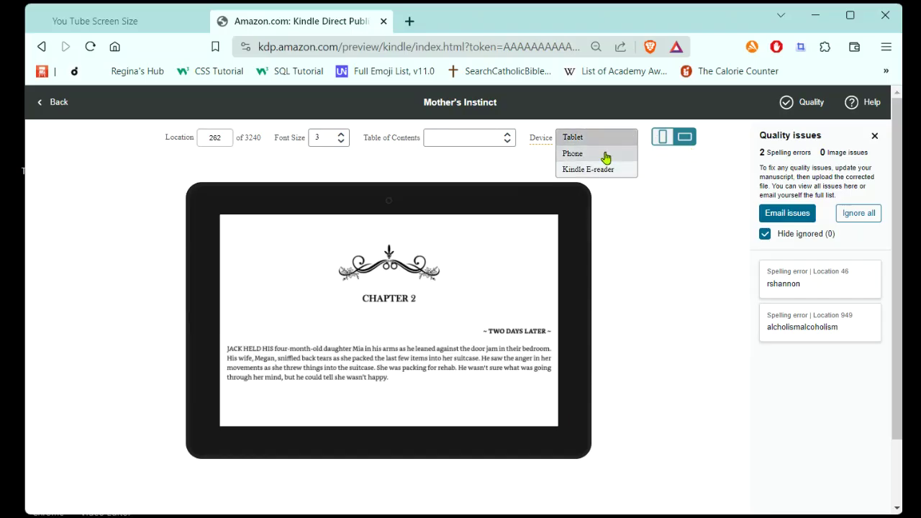
pyautogui.click(605, 154)
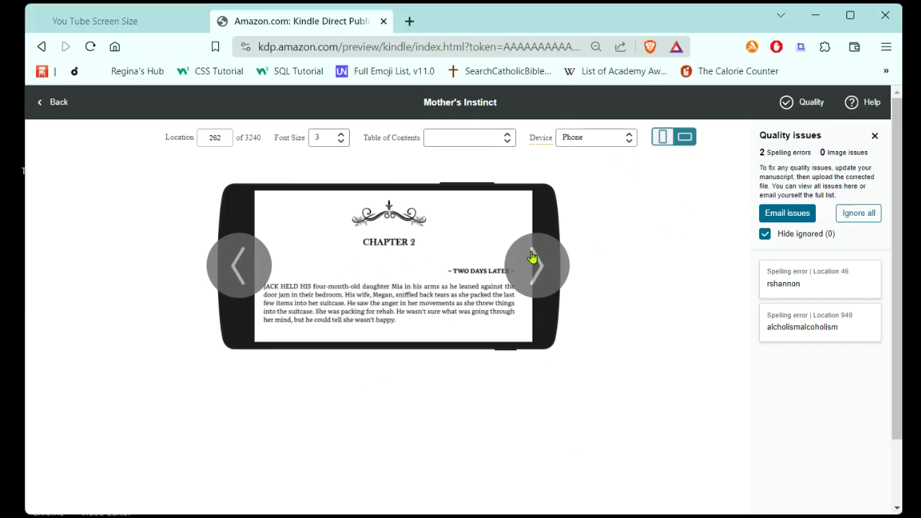
pyautogui.click(557, 272)
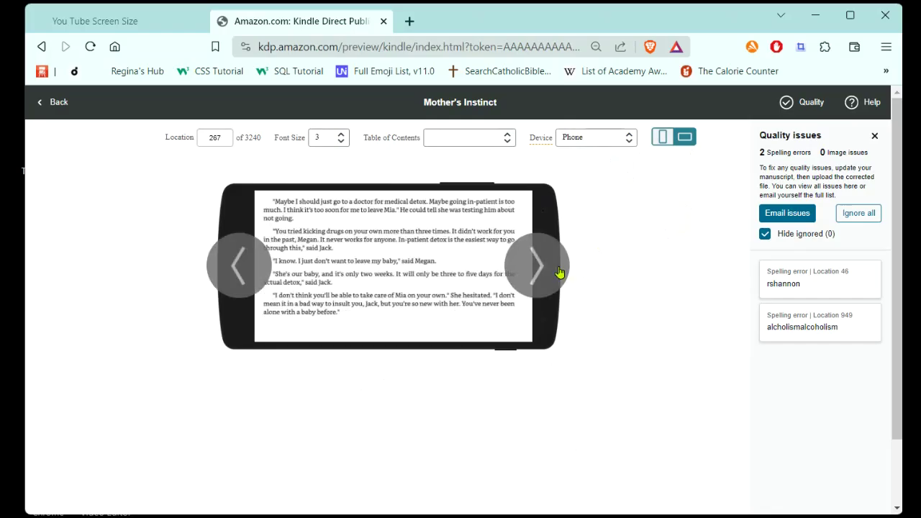
pyautogui.click(554, 271)
pyautogui.click(556, 271)
pyautogui.click(554, 271)
pyautogui.click(553, 270)
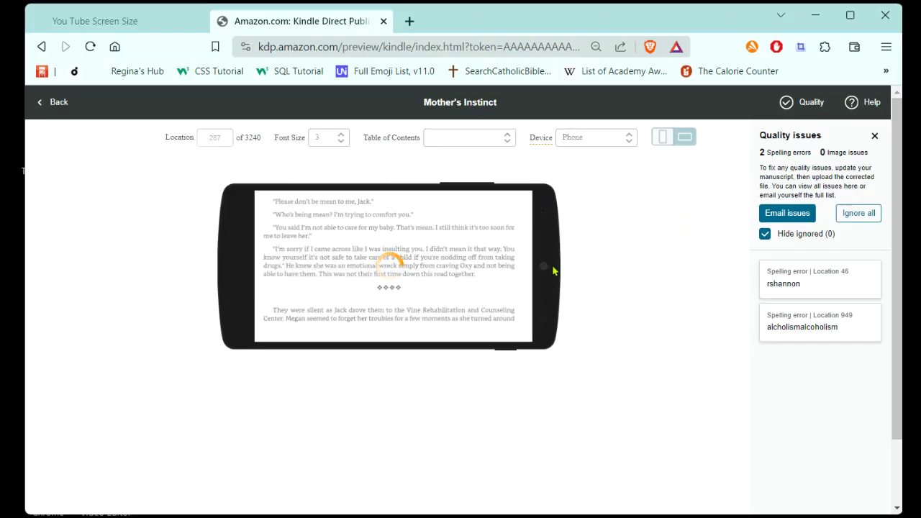
pyautogui.click(548, 268)
pyautogui.click(542, 261)
pyautogui.click(551, 255)
# Set the phone preview to portrait and advance to the Chapter 3 header to examine it
pyautogui.click(663, 139)
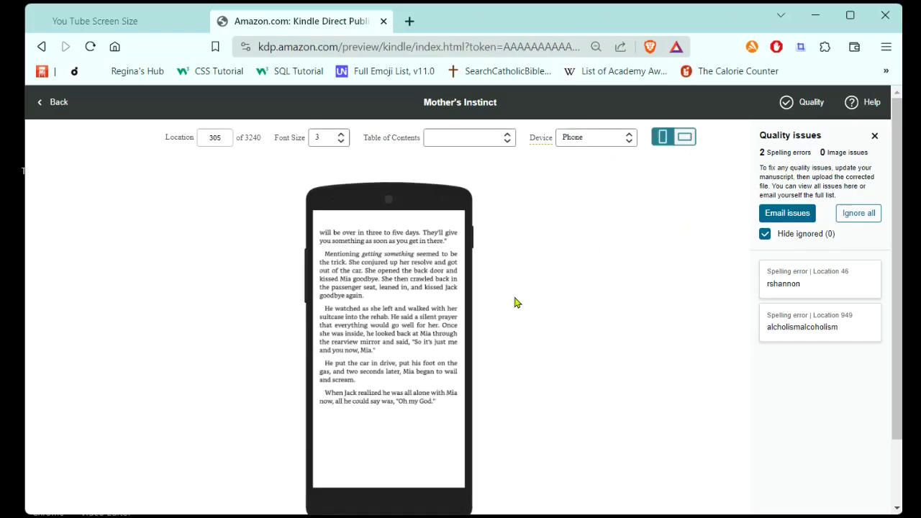
pyautogui.click(467, 336)
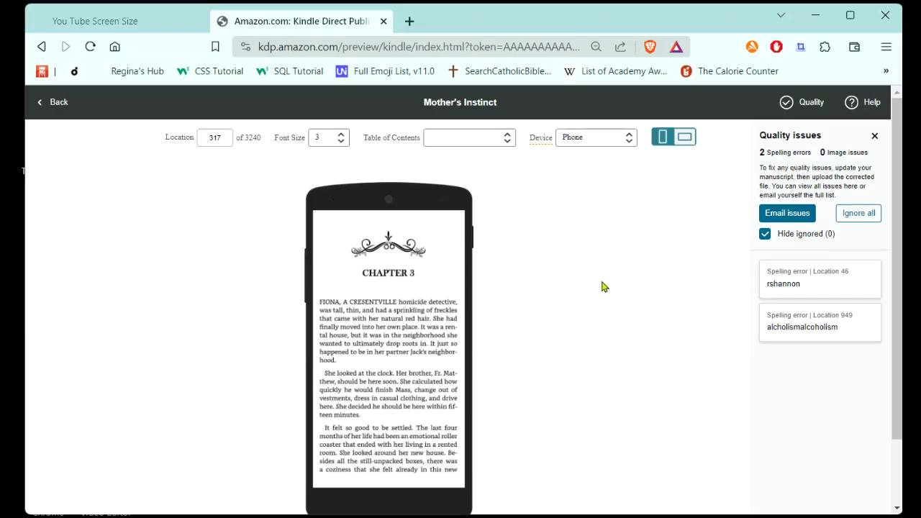
# Set the preview device to Kindle E-reader and page through Chapter 3 to its last page
pyautogui.click(627, 143)
pyautogui.click(619, 176)
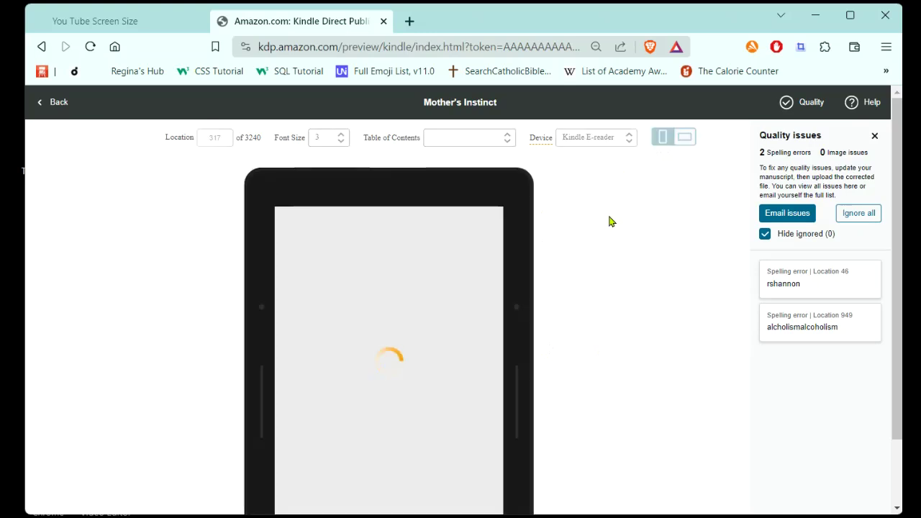
pyautogui.scroll(-2, 599, 238)
pyautogui.click(516, 280)
pyautogui.click(517, 289)
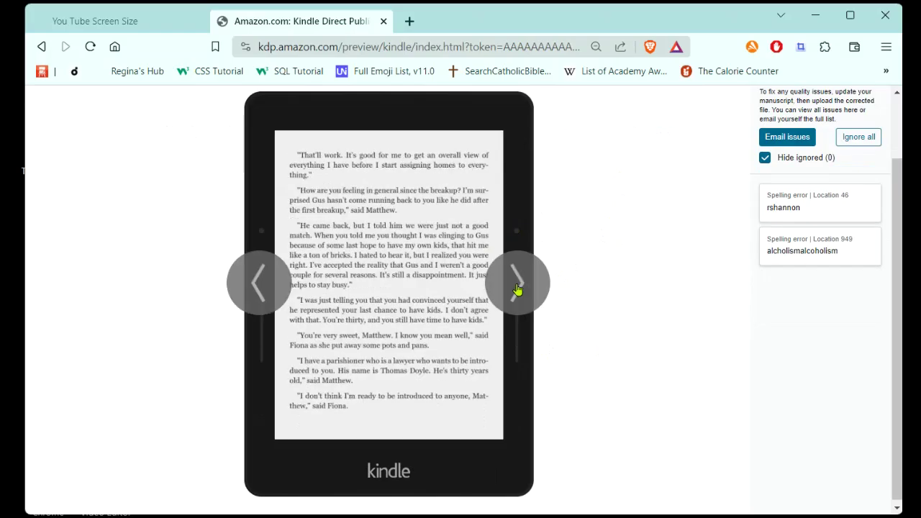
pyautogui.click(517, 289)
pyautogui.click(518, 289)
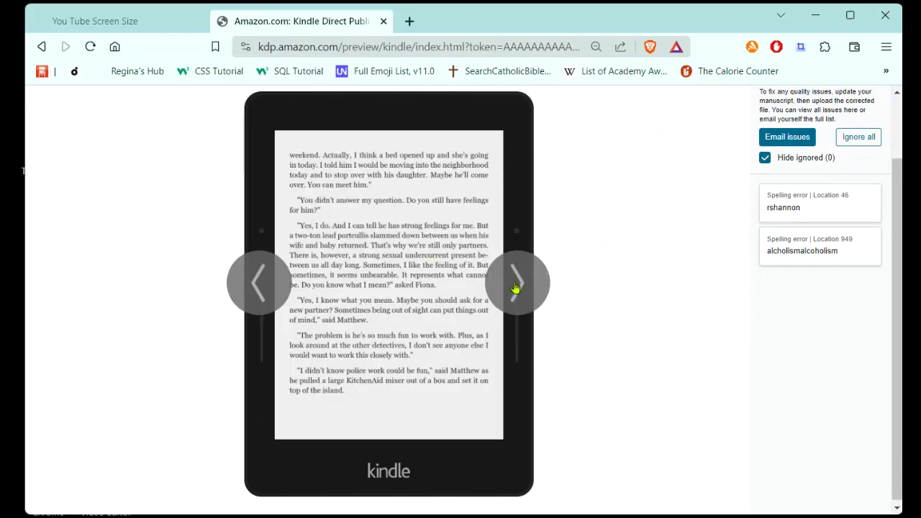
pyautogui.click(518, 289)
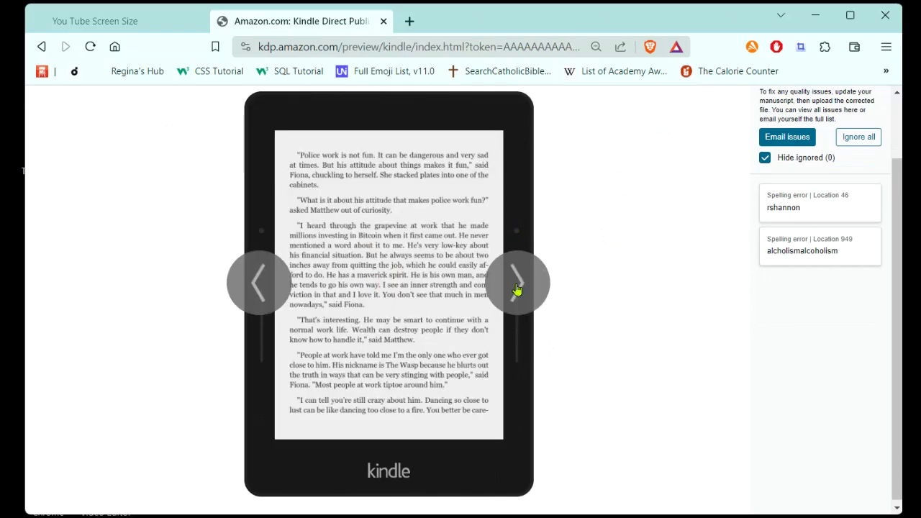
pyautogui.click(517, 288)
pyautogui.click(517, 288)
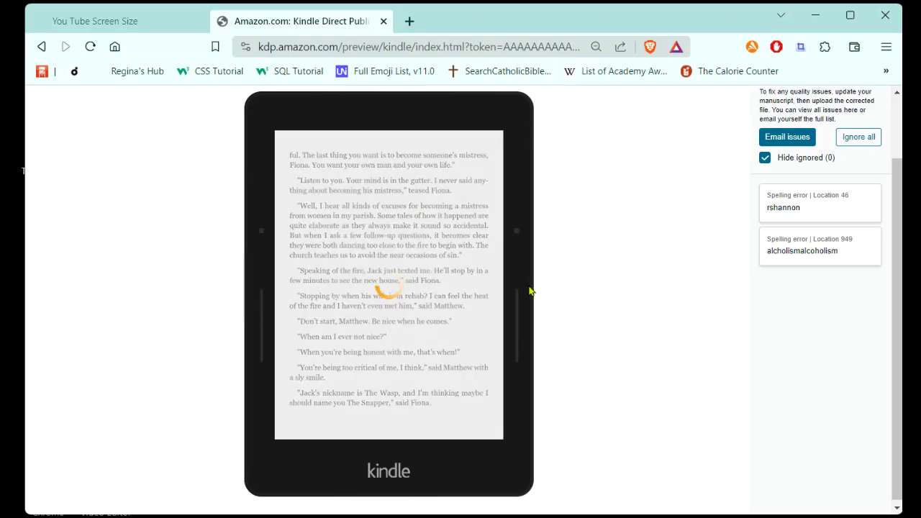
pyautogui.scroll(1, 547, 295)
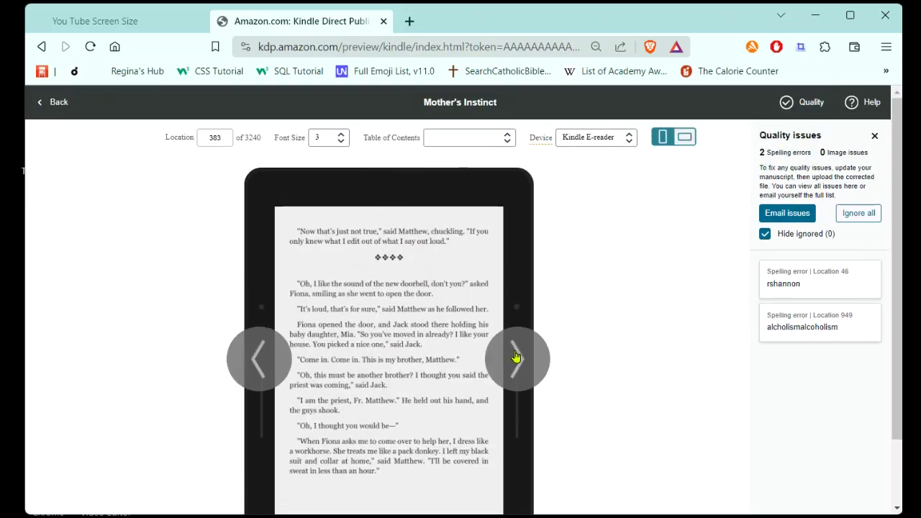
pyautogui.click(515, 359)
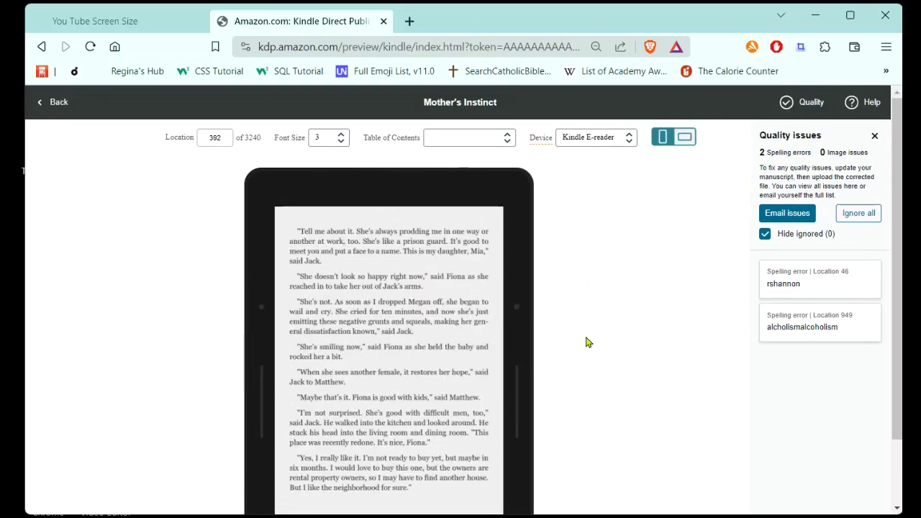
pyautogui.click(516, 359)
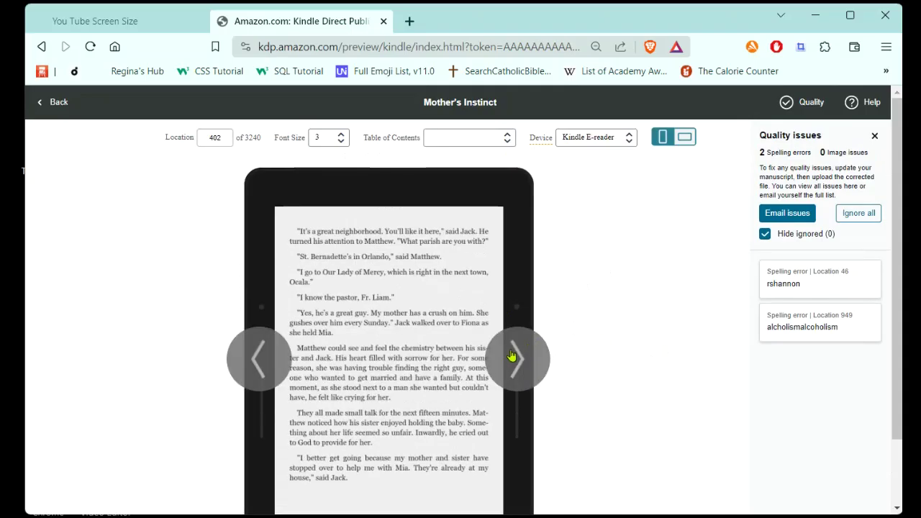
pyautogui.click(516, 359)
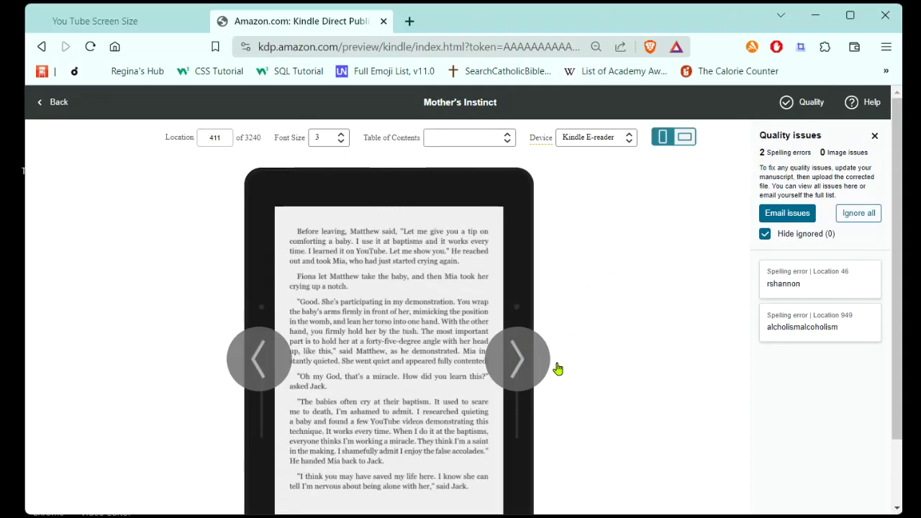
pyautogui.click(524, 368)
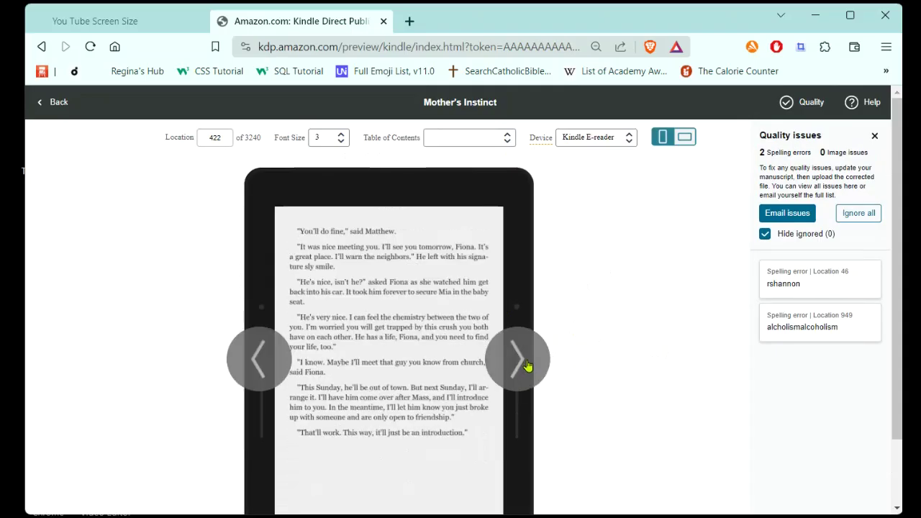
# Advance the e-reader preview to the Chapter 4 header, and page through Chapter 25 on the tablet preview to "Won't believe what?"
pyautogui.click(521, 368)
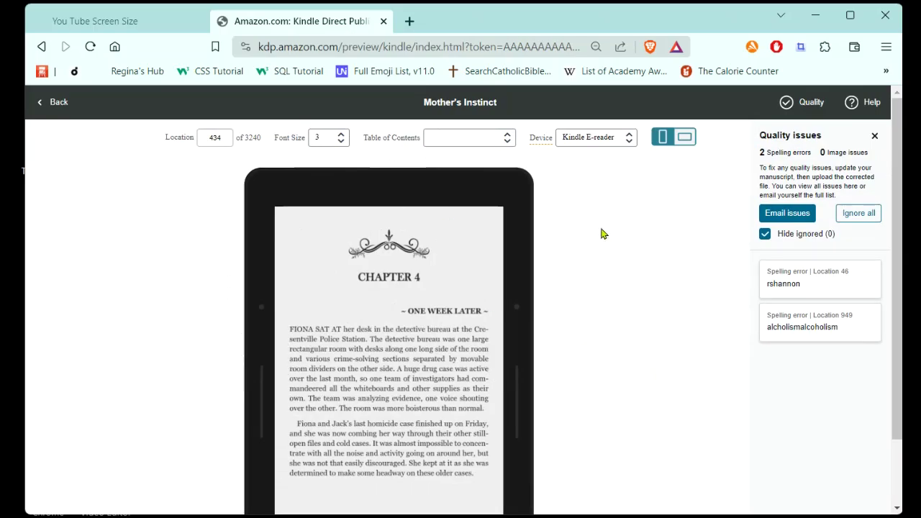
pyautogui.scroll(-1, 603, 238)
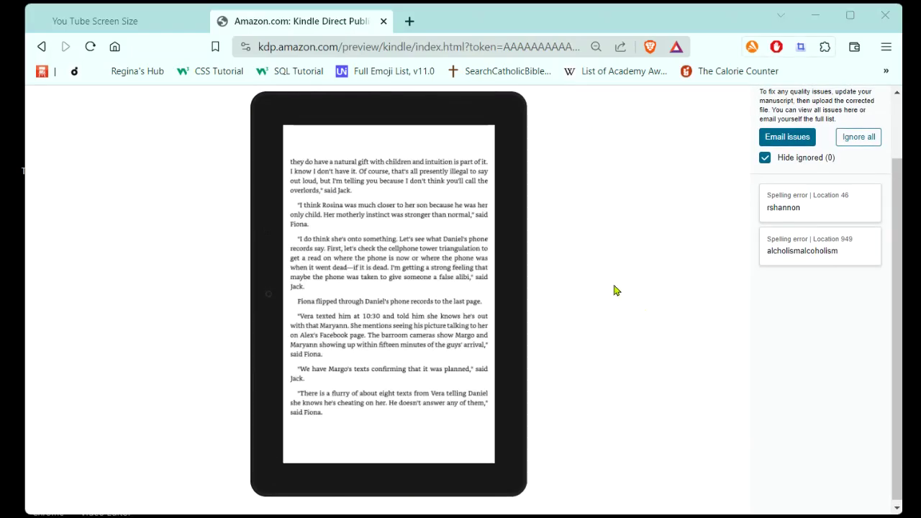
pyautogui.moveTo(514, 290)
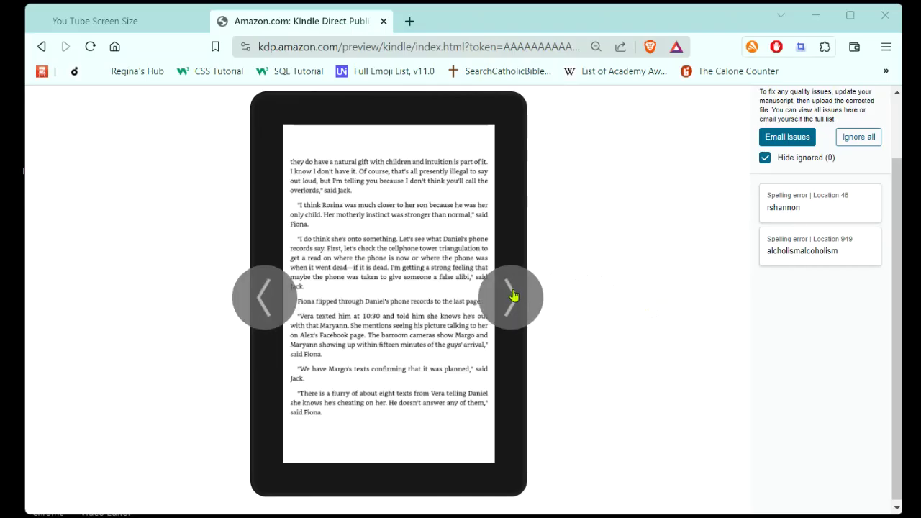
pyautogui.click(514, 294)
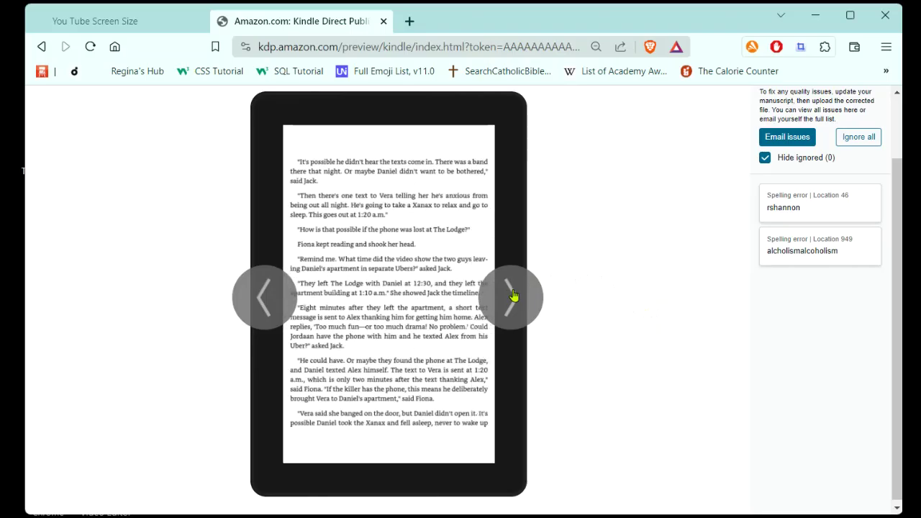
pyautogui.click(514, 295)
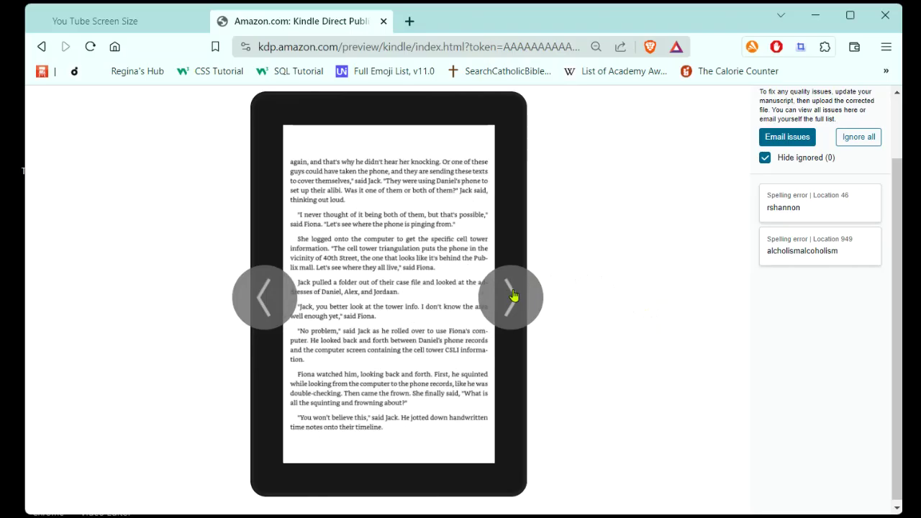
pyautogui.click(514, 295)
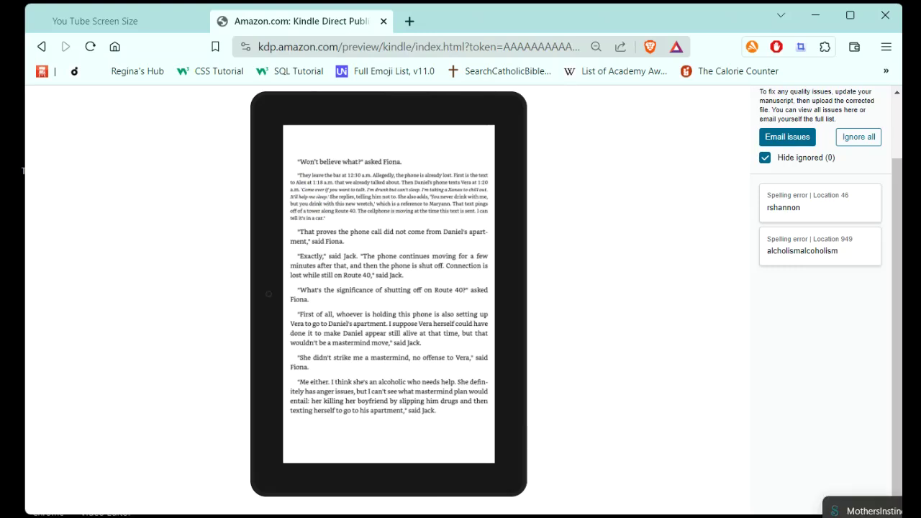
# Switch to Sigil, view the start of index_split_030.html, and find the phrase "leave the bar" in its code
pyautogui.click(828, 512)
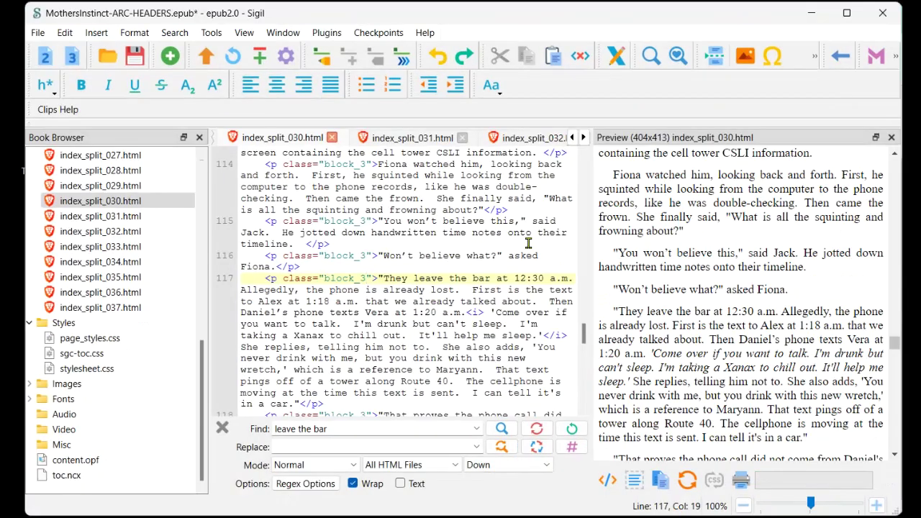
pyautogui.scroll(15, 550, 264)
pyautogui.scroll(20, 522, 234)
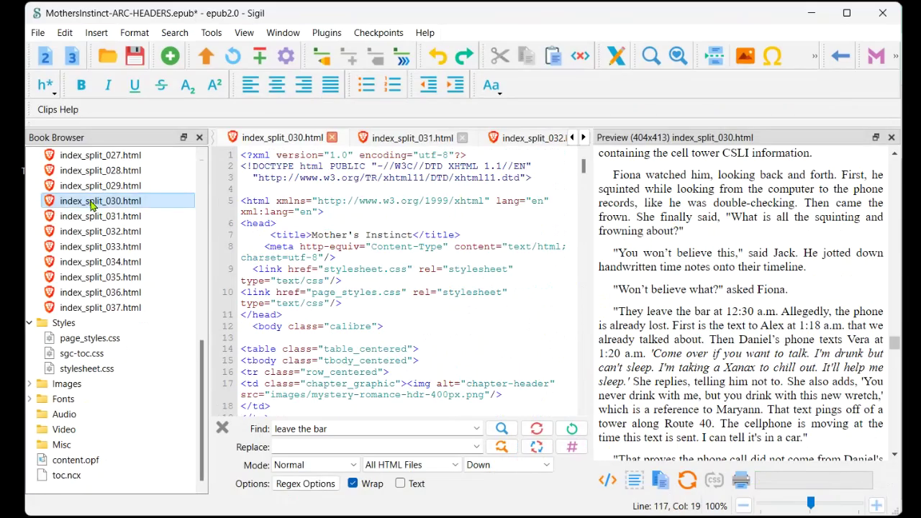
pyautogui.scroll(15, 759, 297)
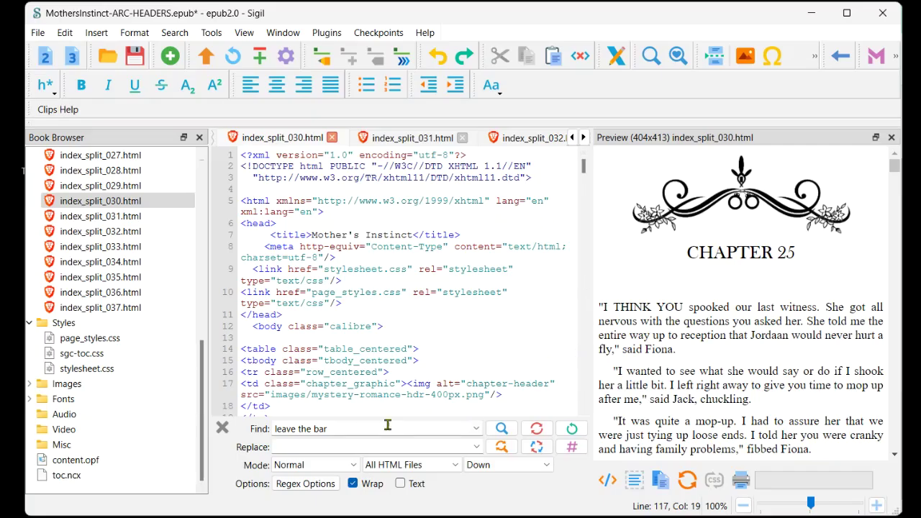
pyautogui.click(504, 430)
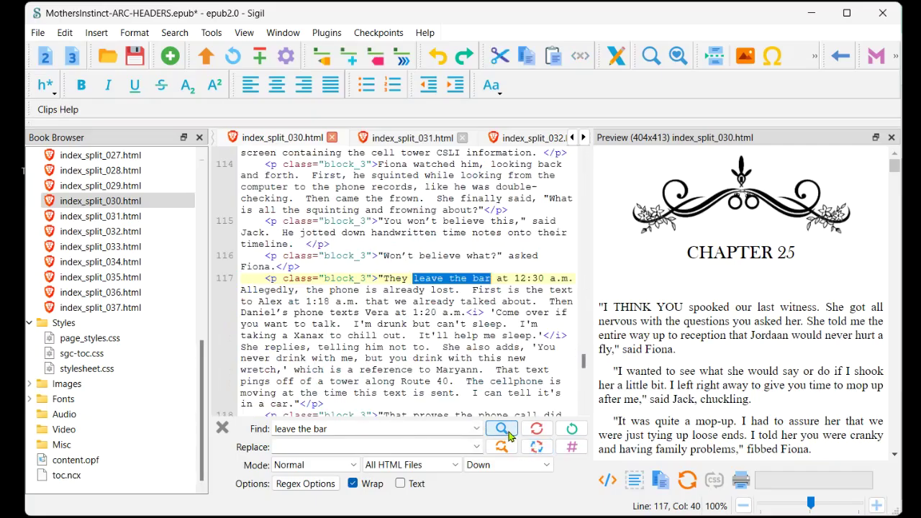
# Compare the paragraph class on lines 116 and 117 and examine how the "They leave the bar" paragraph renders in the preview
pyautogui.click(360, 279)
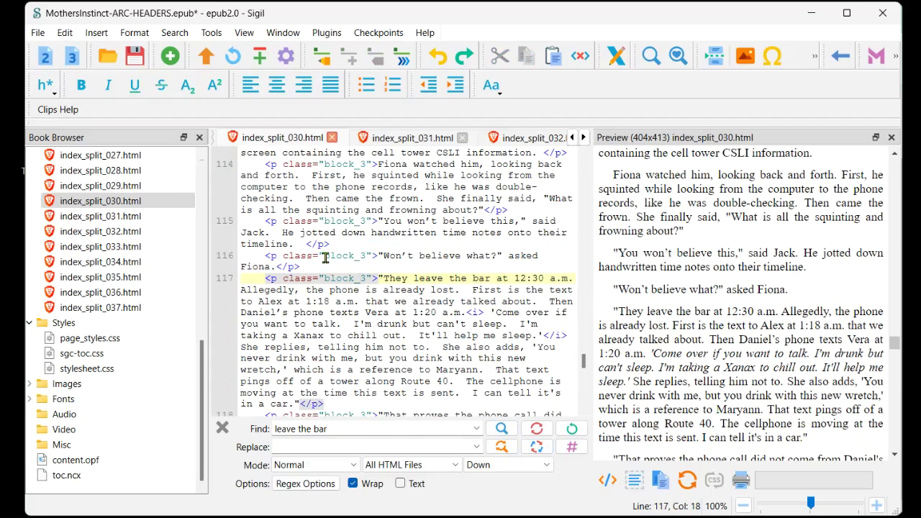
pyautogui.moveTo(323, 257); pyautogui.dragTo(367, 257)
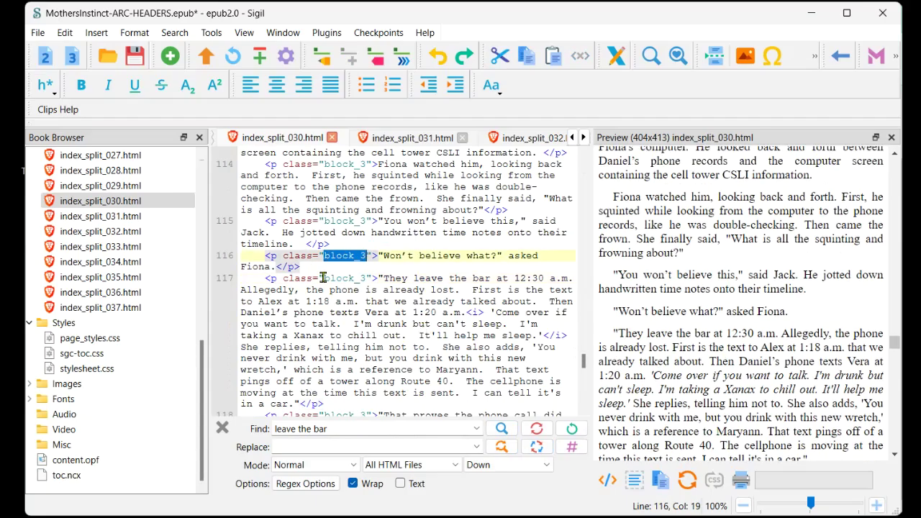
pyautogui.moveTo(323, 278); pyautogui.dragTo(369, 278)
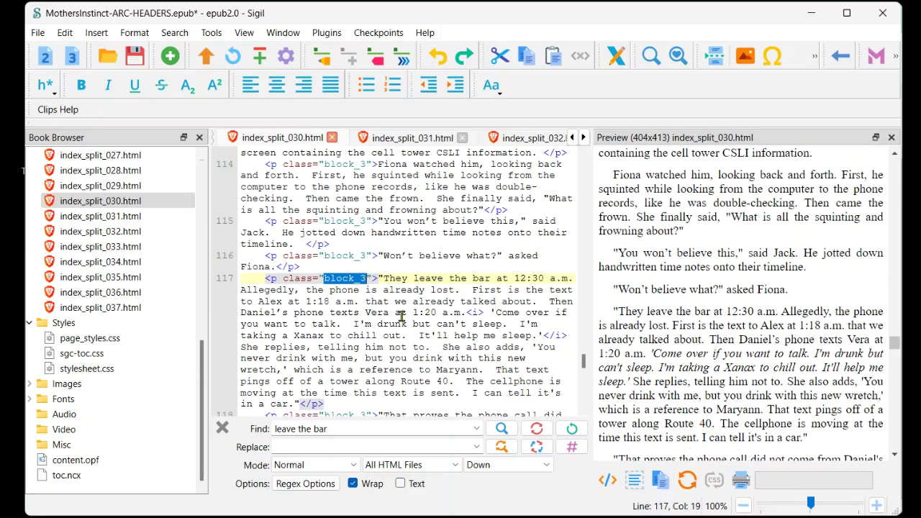
pyautogui.click(405, 316)
pyautogui.scroll(-1, 810, 385)
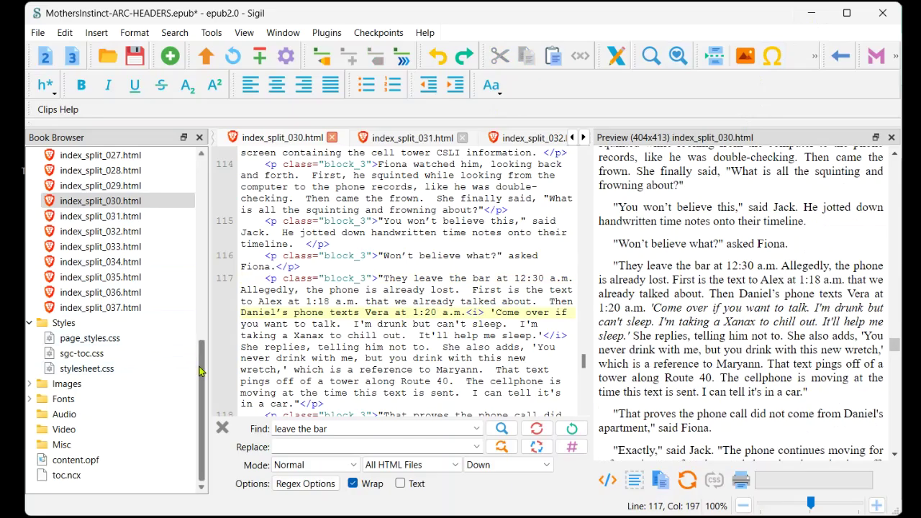
pyautogui.scroll(10, 122, 261)
# Return to the Kindle previewer and page through the rest of Chapter 4 to the Chapter 5 header
pyautogui.click(811, 13)
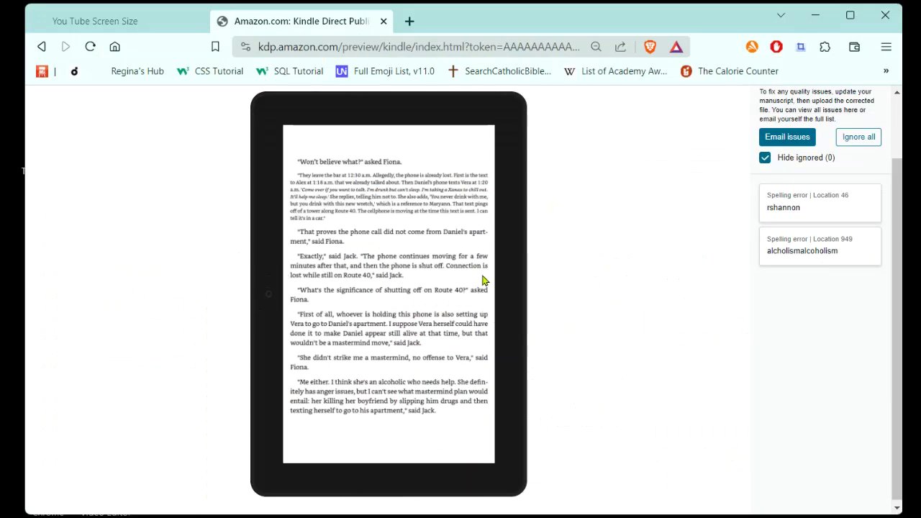
pyautogui.scroll(1, 512, 280)
pyautogui.scroll(-1, 506, 292)
pyautogui.moveTo(506, 292)
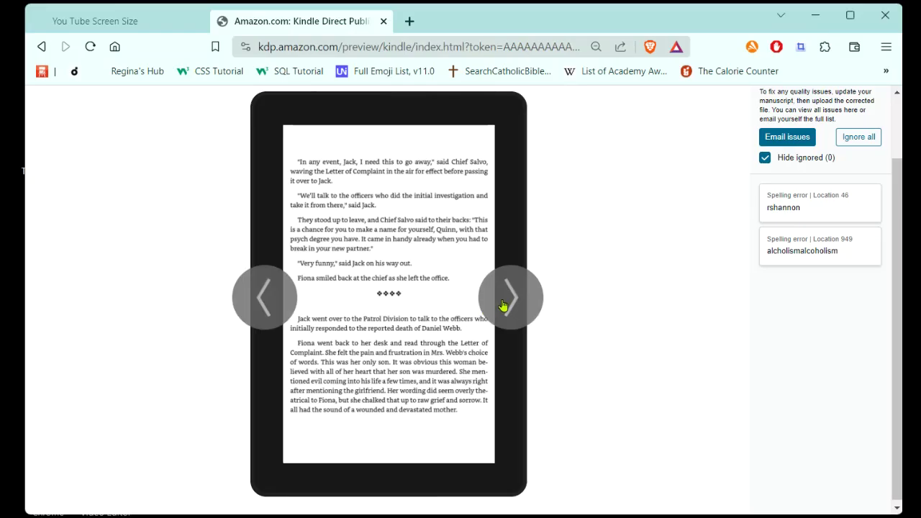
pyautogui.click(503, 306)
pyautogui.click(503, 306)
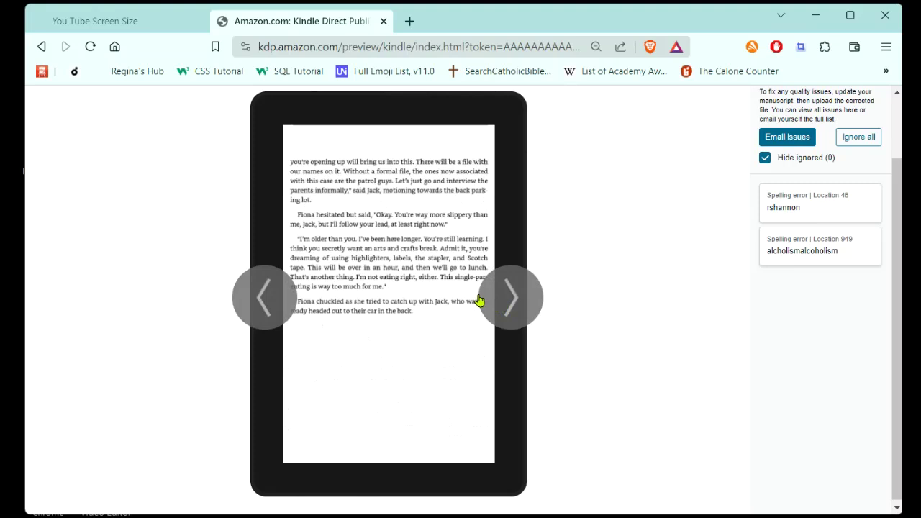
pyautogui.click(511, 298)
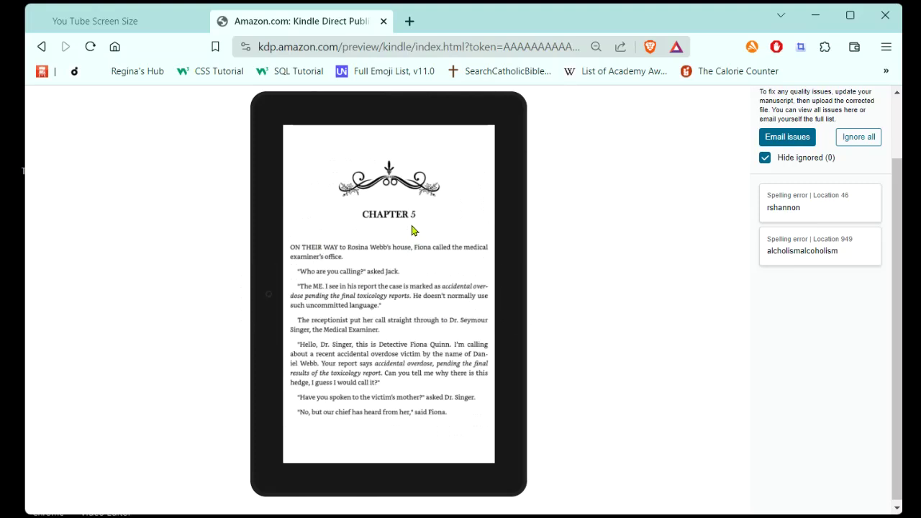
# Page through Chapter 5 on the tablet preview, checking the scene-break ornament, and continue past the Chapter 6 header
pyautogui.click(509, 301)
pyautogui.click(509, 301)
pyautogui.click(509, 300)
pyautogui.click(509, 301)
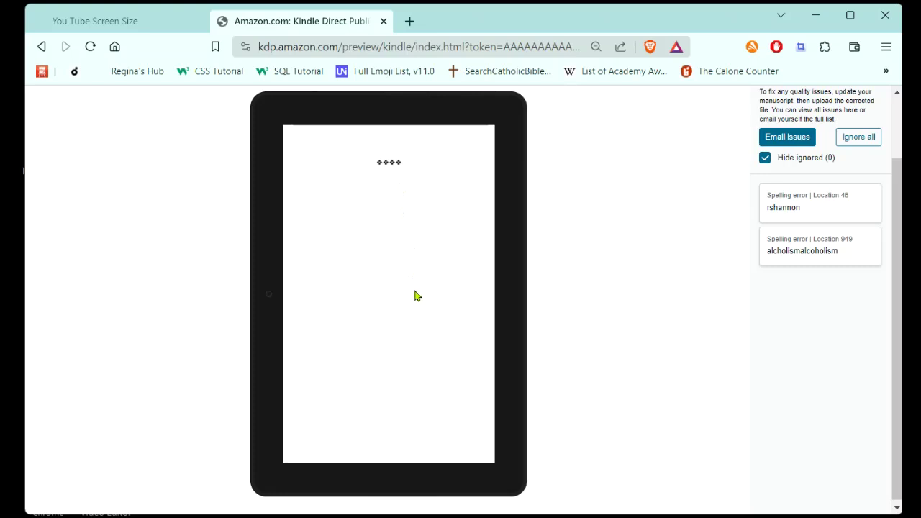
pyautogui.click(499, 299)
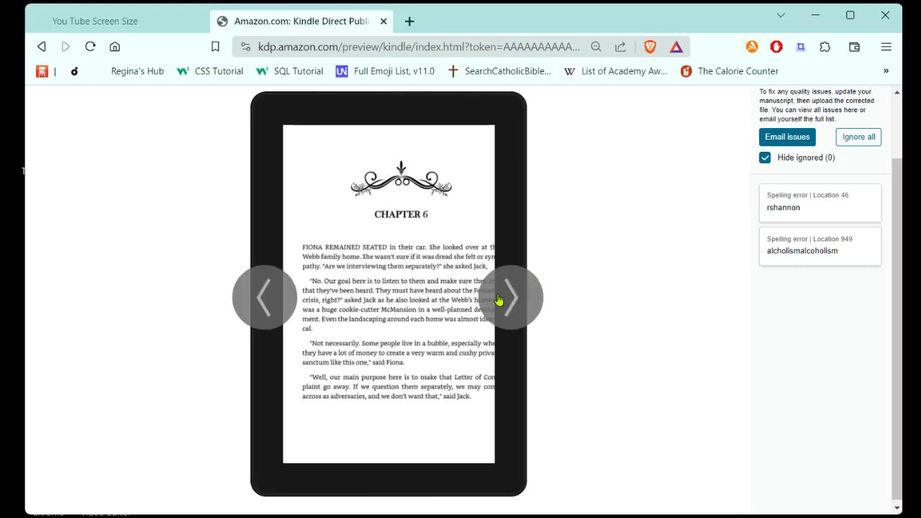
pyautogui.click(501, 301)
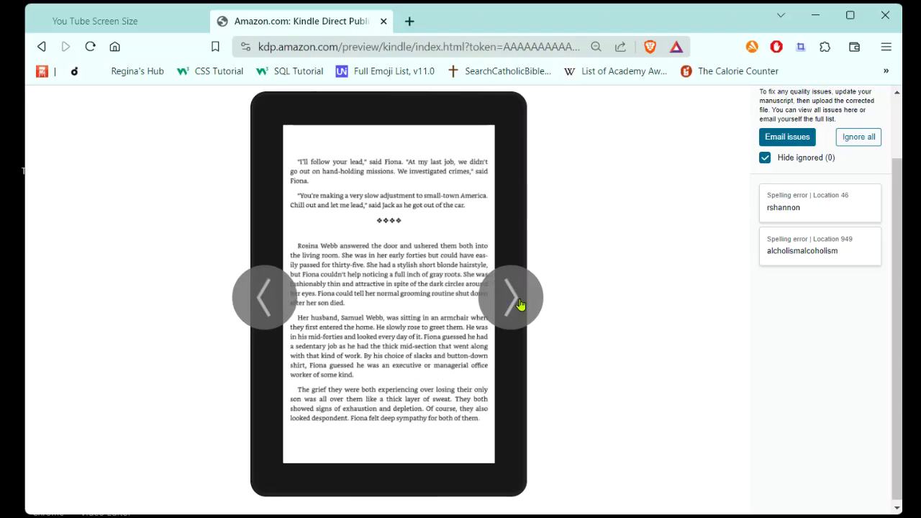